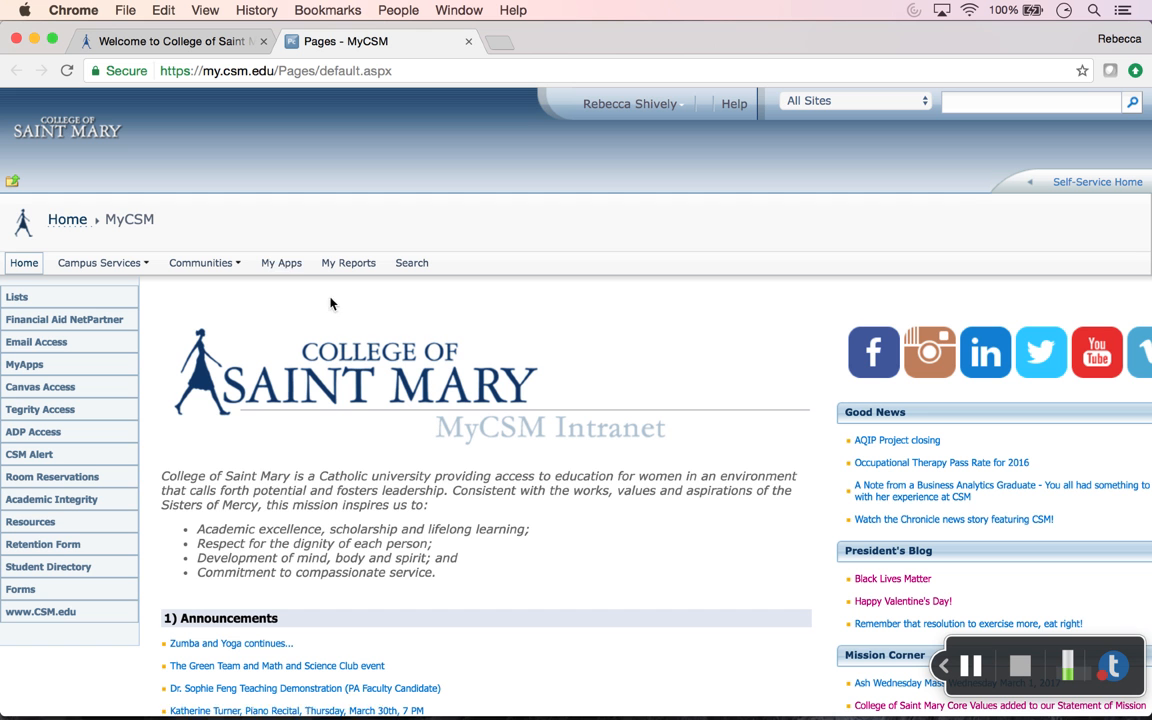
Step: Open the MyApps portal and log on to Citrix StoreFront with the user's credentials
{"action": "left_click", "coordinate": [282, 263]}
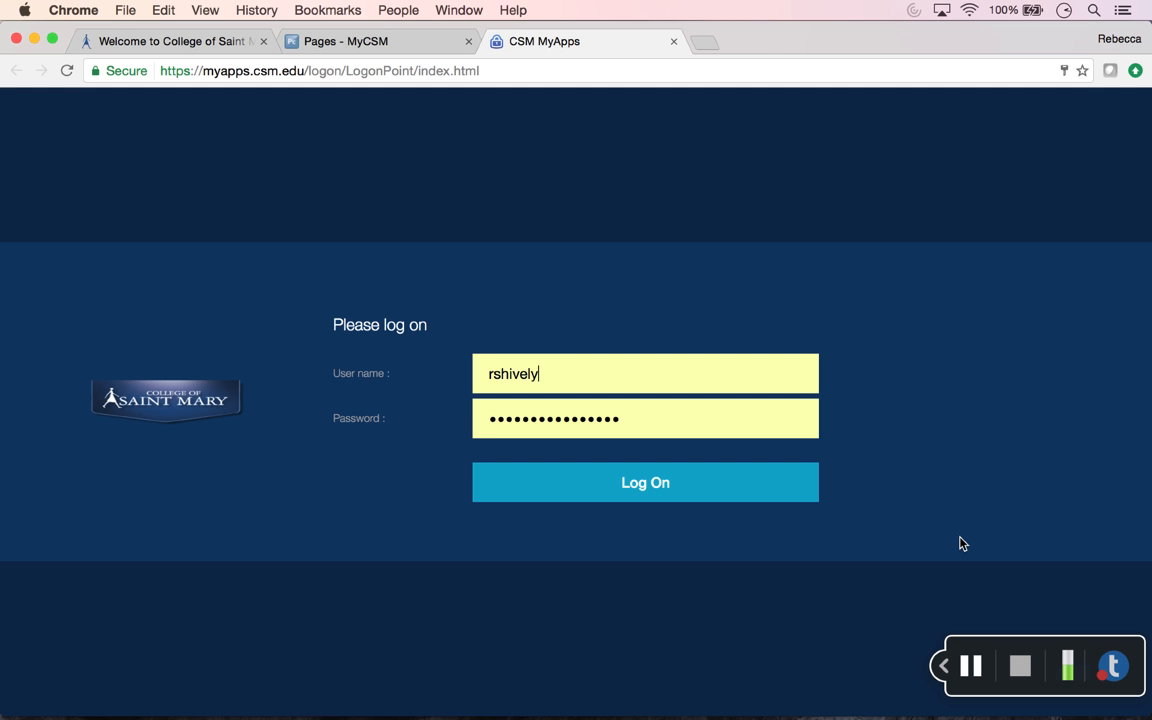
{"action": "left_click", "coordinate": [695, 432]}
{"action": "left_click", "coordinate": [920, 453]}
{"action": "left_click", "coordinate": [676, 492]}
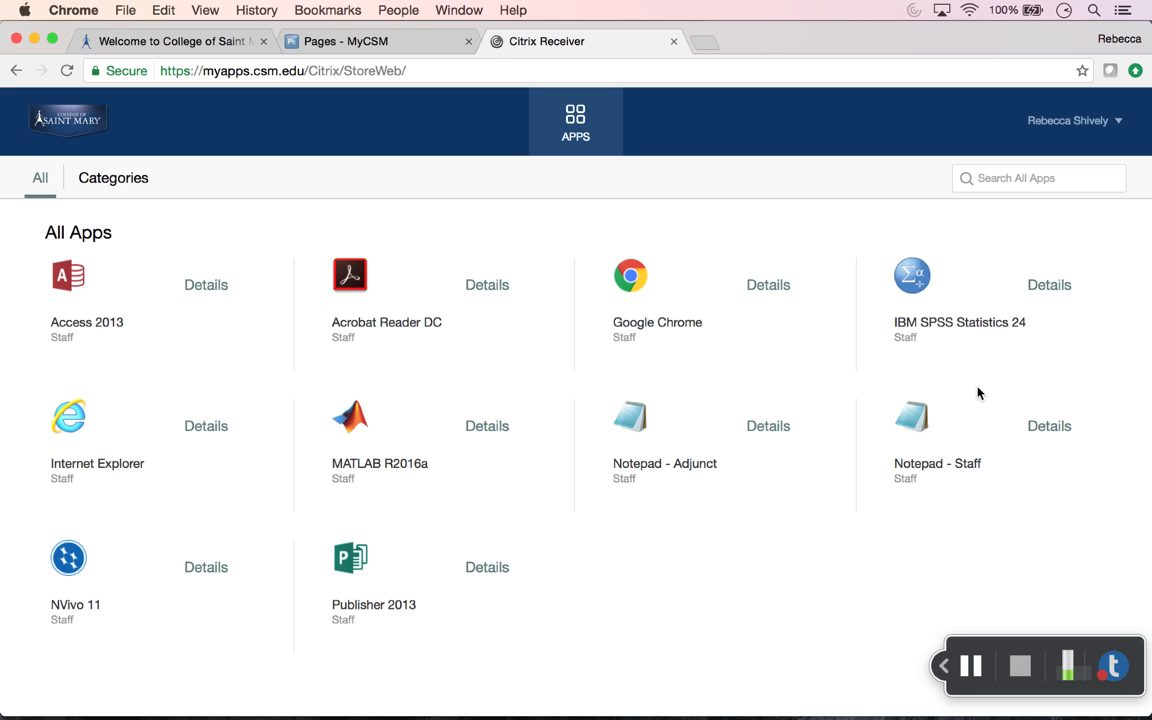
Step: Launch IBM SPSS Statistics 24 from StoreFront through the downloaded .ica launch file
{"action": "left_click", "coordinate": [938, 325]}
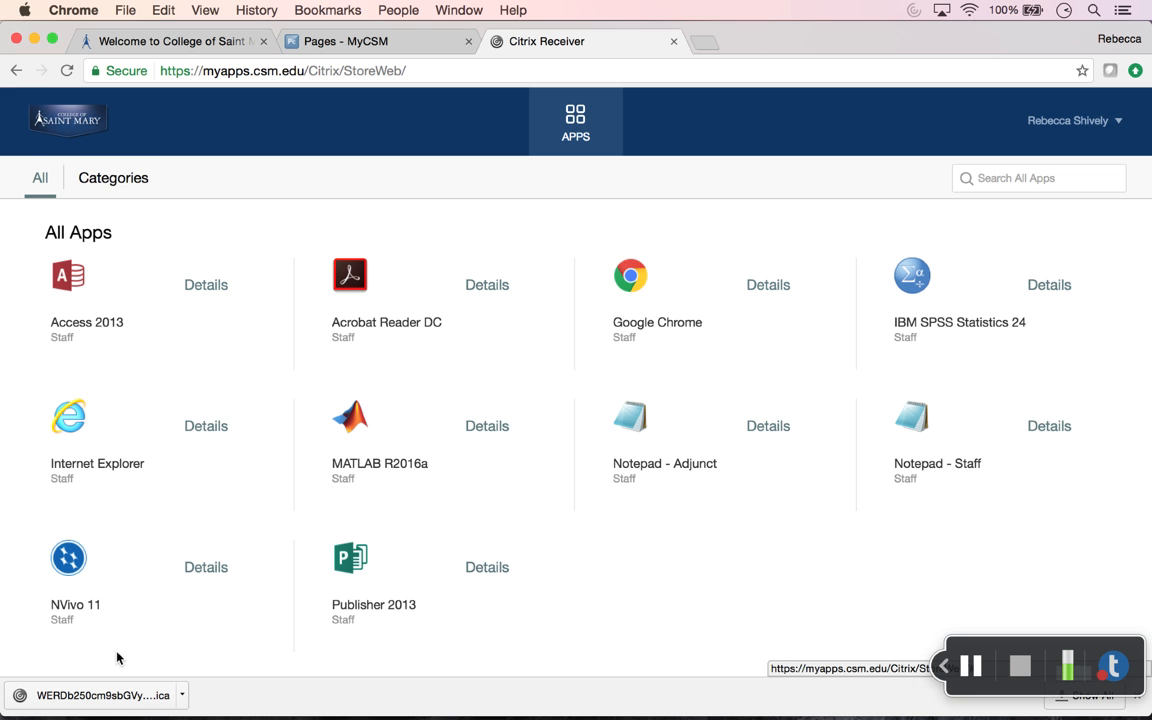
{"action": "left_click", "coordinate": [127, 703]}
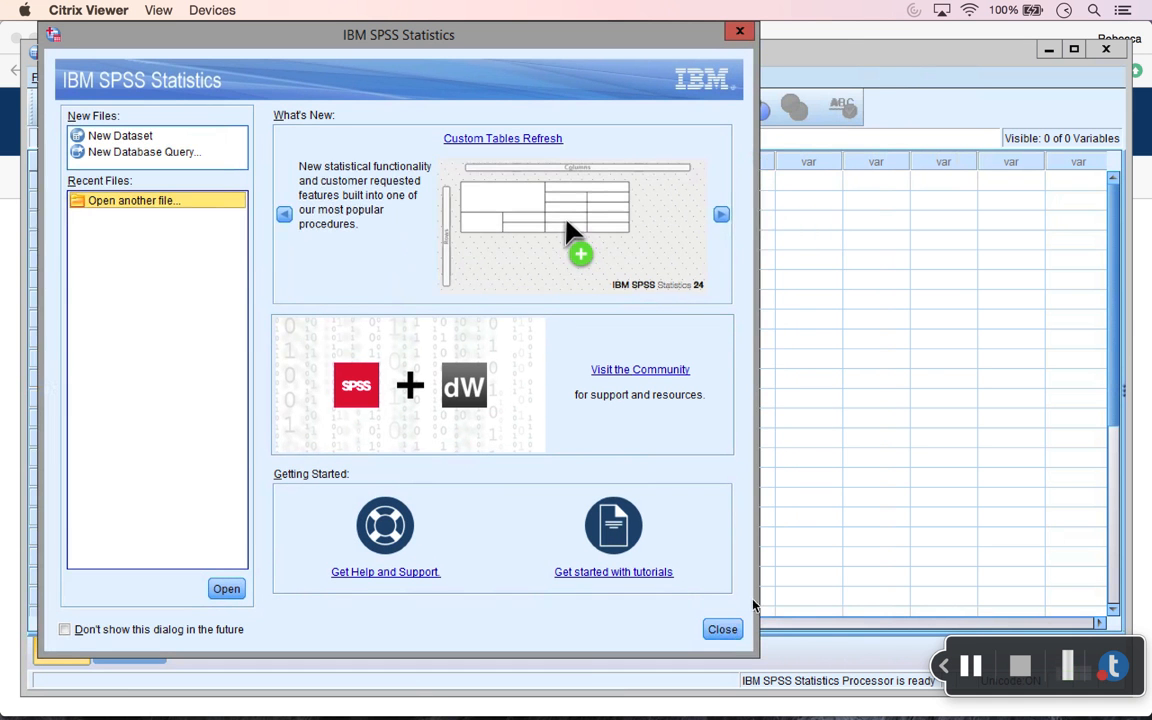
Step: Close the SPSS welcome dialog, maximize the Untitled1 Data Editor, and browse the File and Transform menus
{"action": "left_click", "coordinate": [727, 630]}
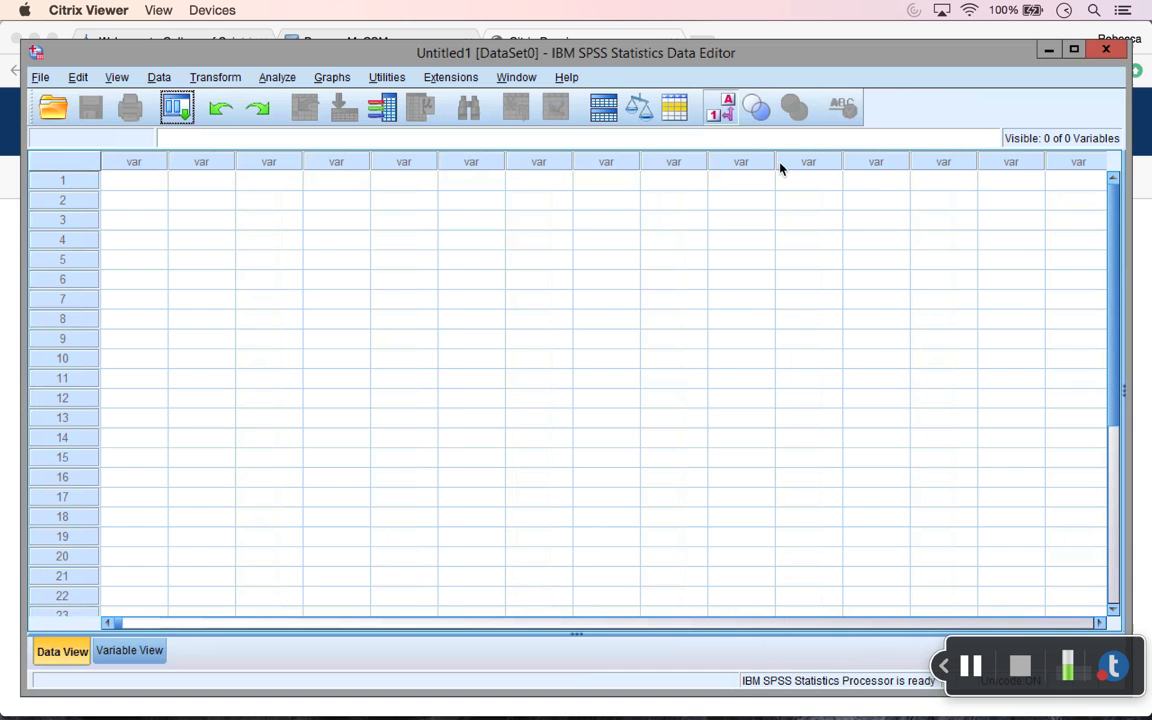
{"action": "double_click", "coordinate": [586, 50]}
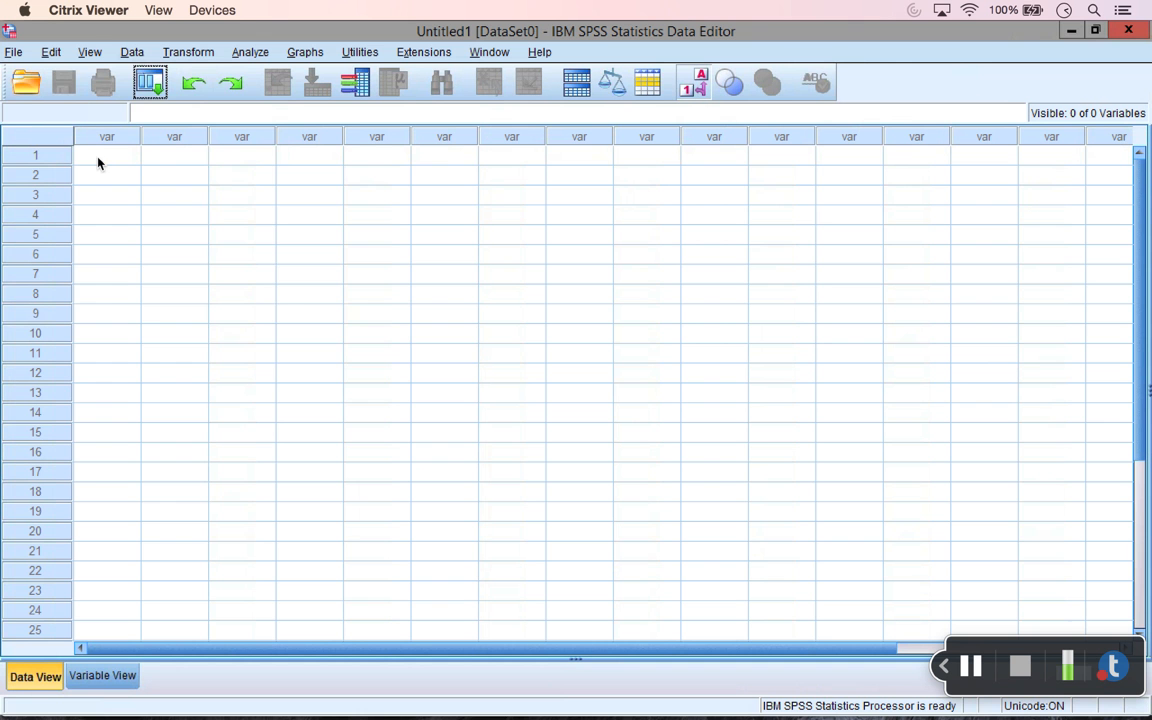
{"action": "left_click", "coordinate": [14, 52]}
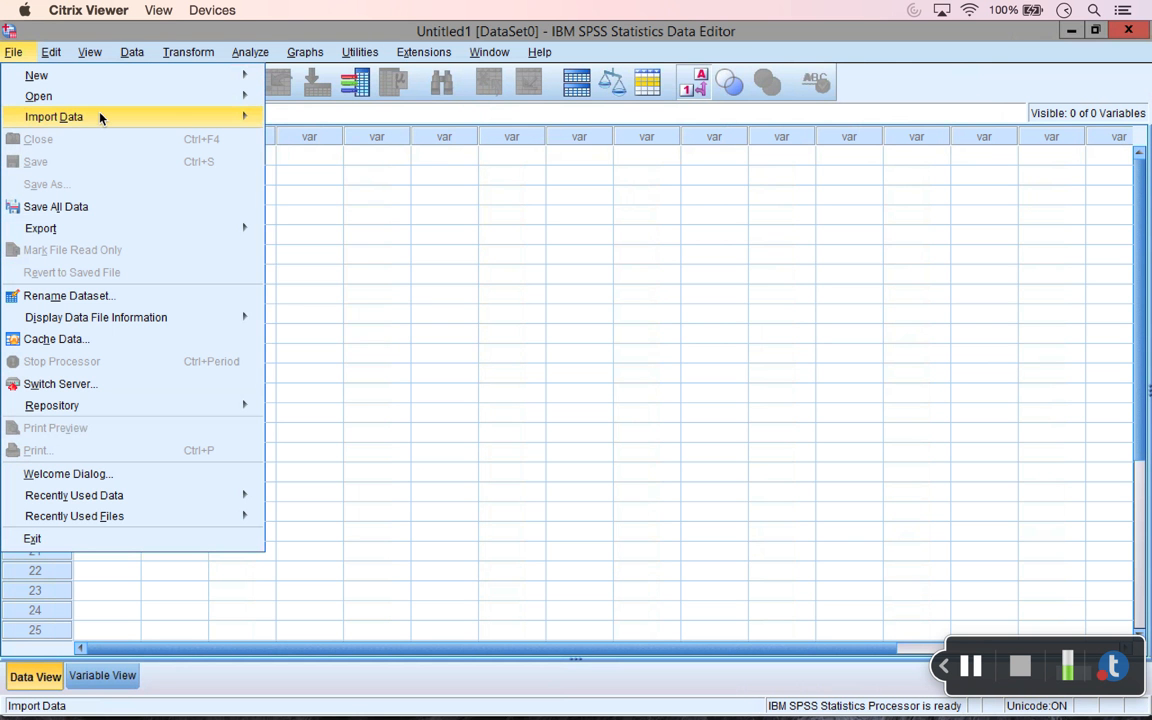
{"action": "mouse_move", "coordinate": [100, 118]}
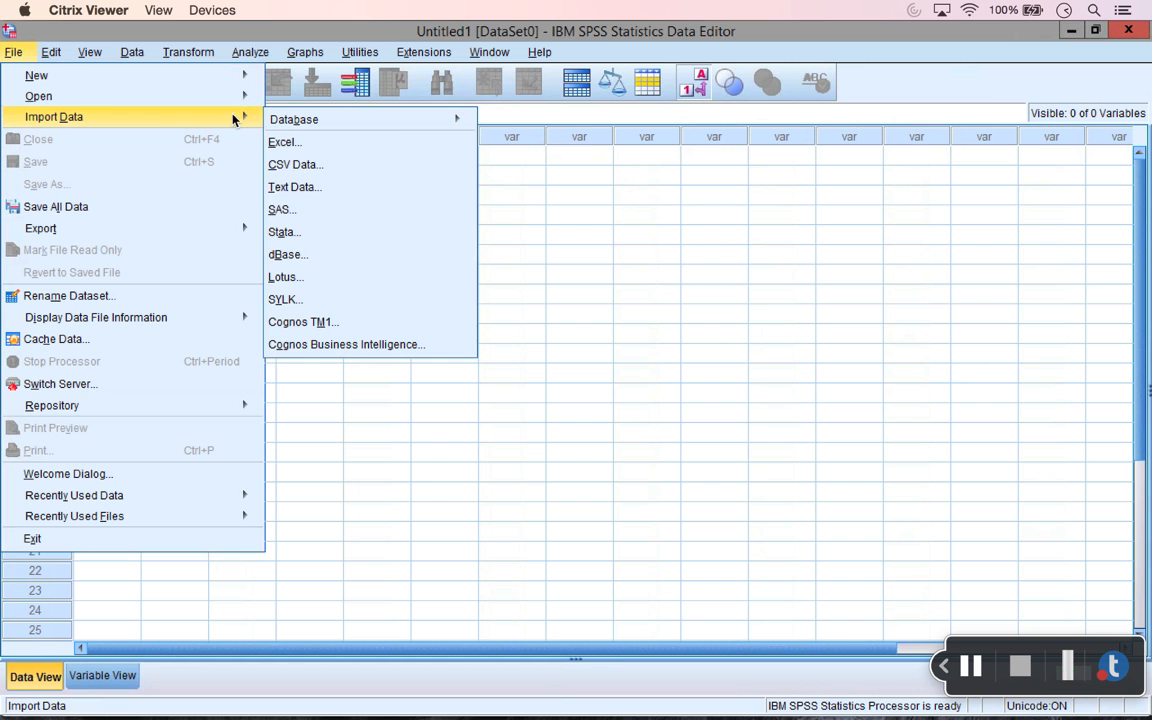
{"action": "mouse_move", "coordinate": [253, 100]}
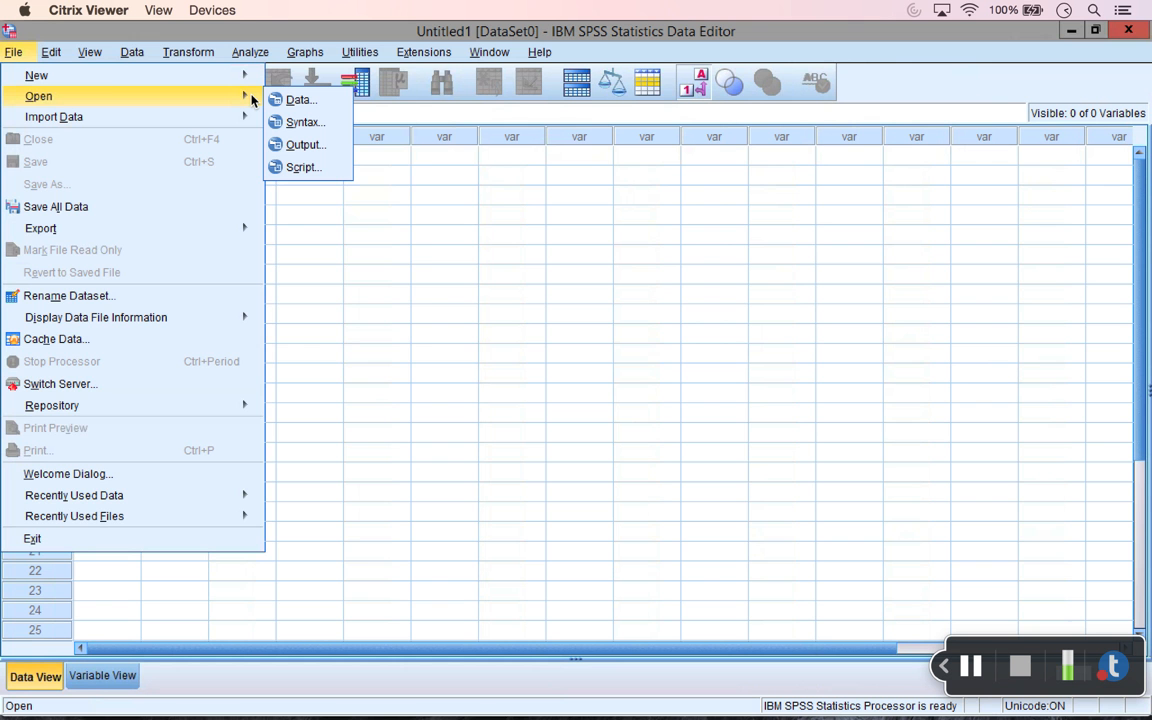
{"action": "left_click", "coordinate": [176, 54]}
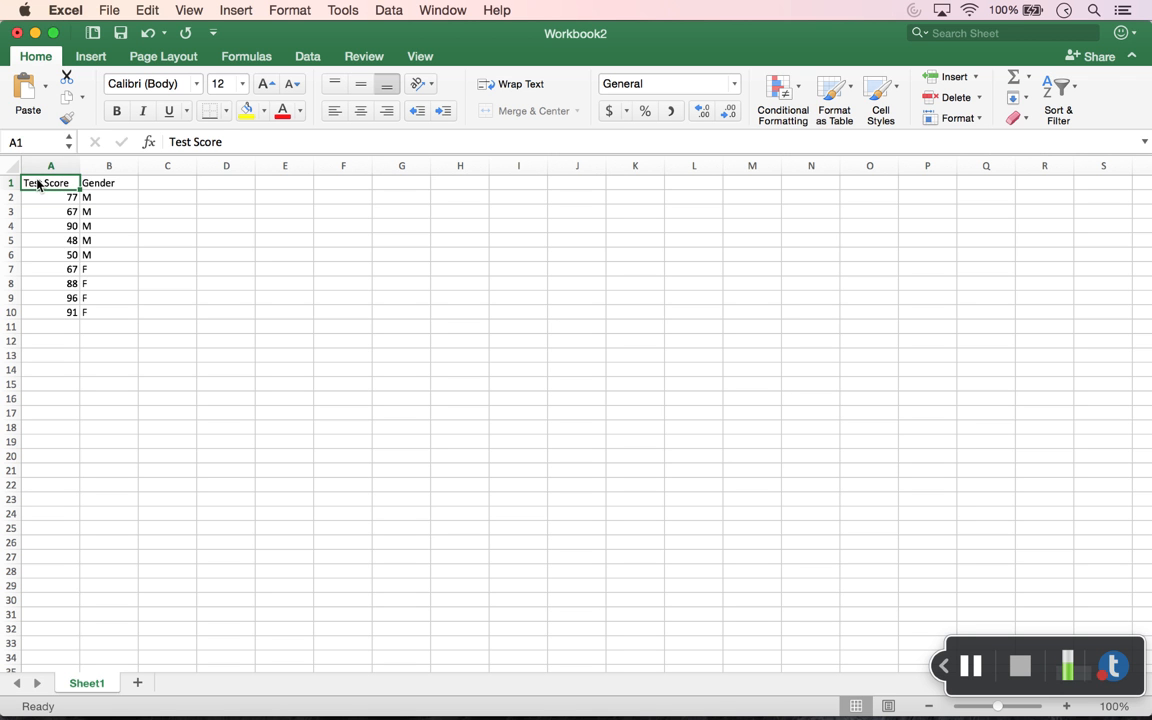
Step: Select the Test Score and Gender data in A1:B10 in Excel and copy it
{"action": "left_click_drag", "start_coordinate": [38, 184], "coordinate": [124, 318]}
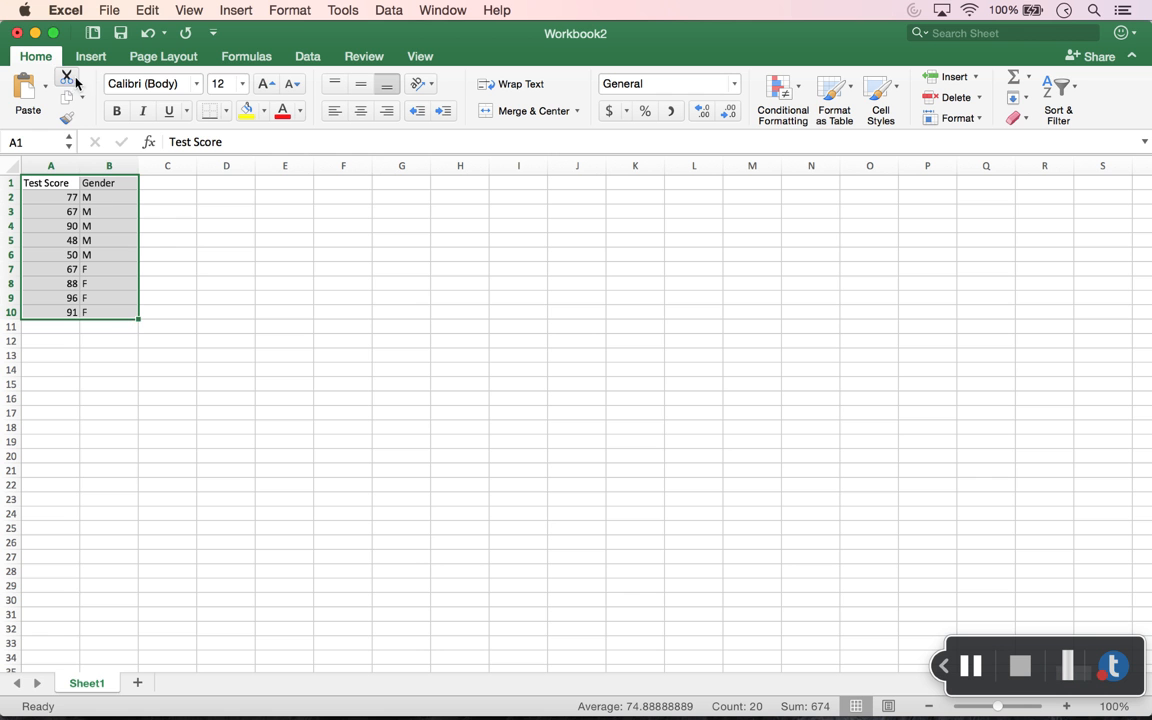
{"action": "left_click", "coordinate": [109, 10]}
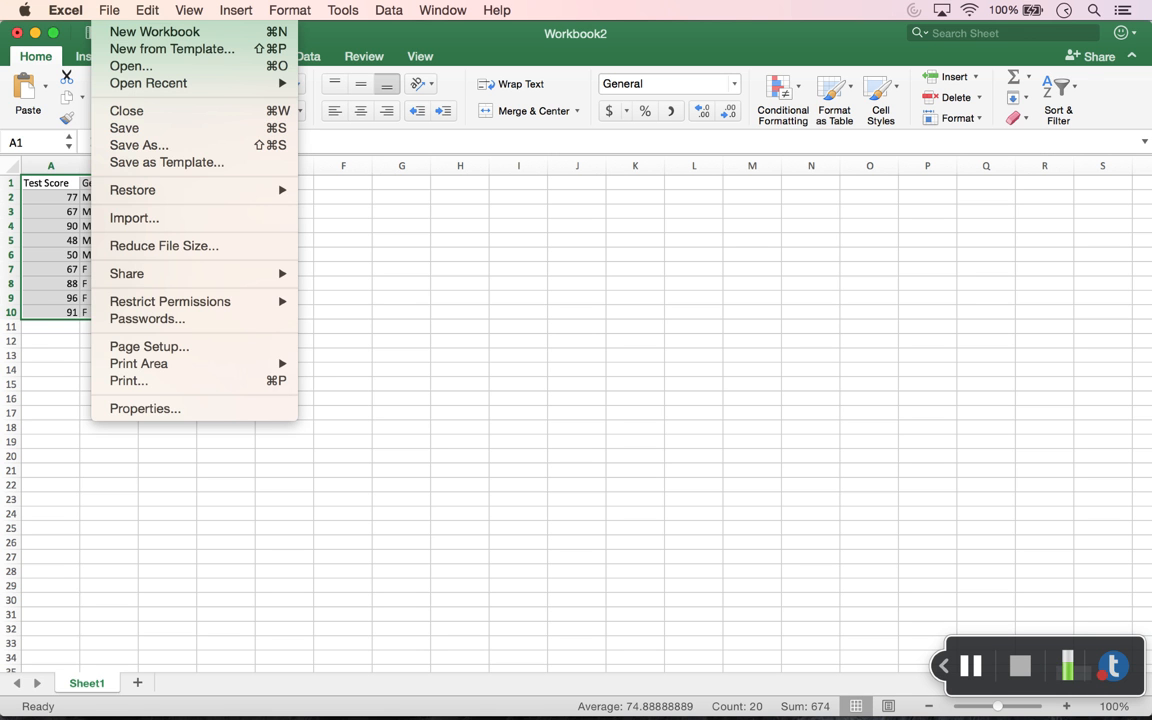
{"action": "mouse_move", "coordinate": [147, 10]}
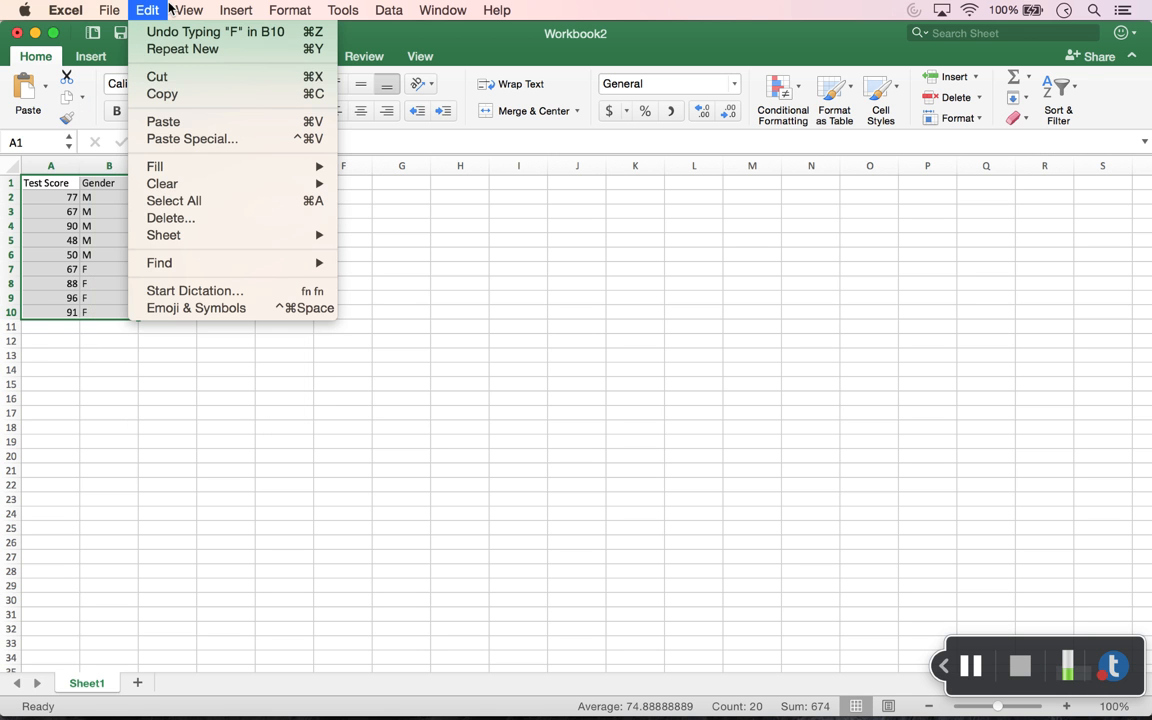
{"action": "left_click", "coordinate": [178, 94]}
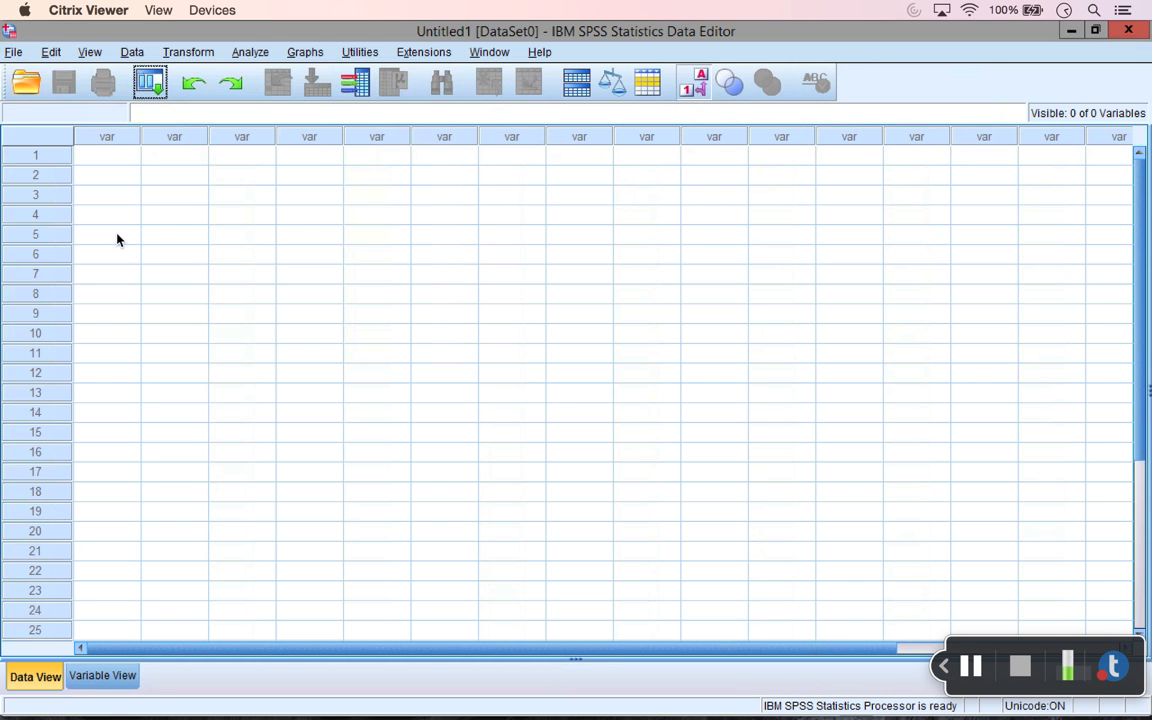
Step: Paste the copied Excel data into the first cell of the empty SPSS grid
{"action": "left_click", "coordinate": [121, 157]}
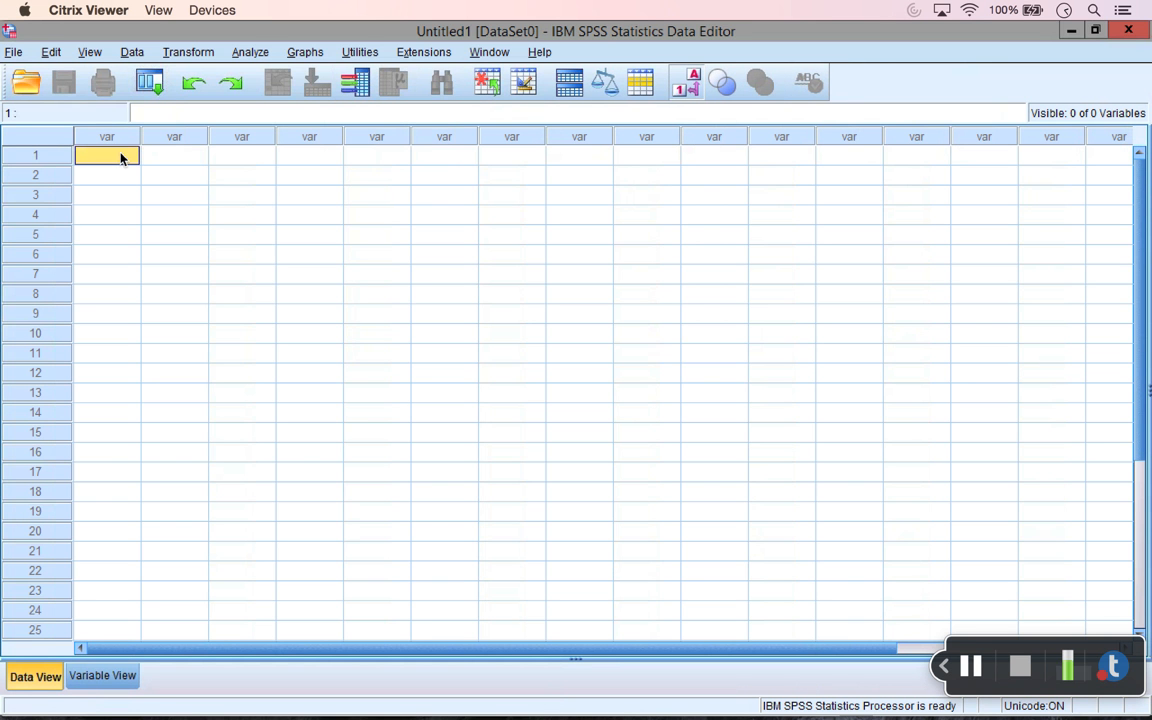
{"action": "left_click", "coordinate": [61, 54]}
{"action": "key", "text": "ctrl+v"}
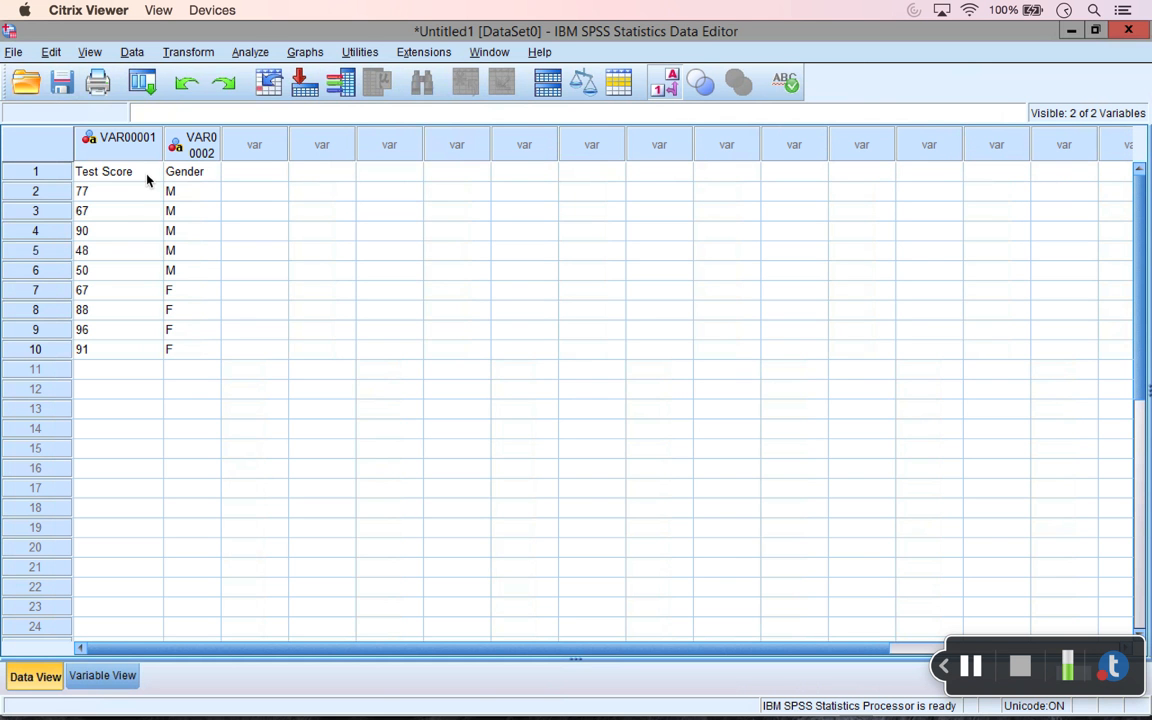
Step: Clear row 1 to remove the pasted header row, leaving nine cases
{"action": "left_click", "coordinate": [100, 175]}
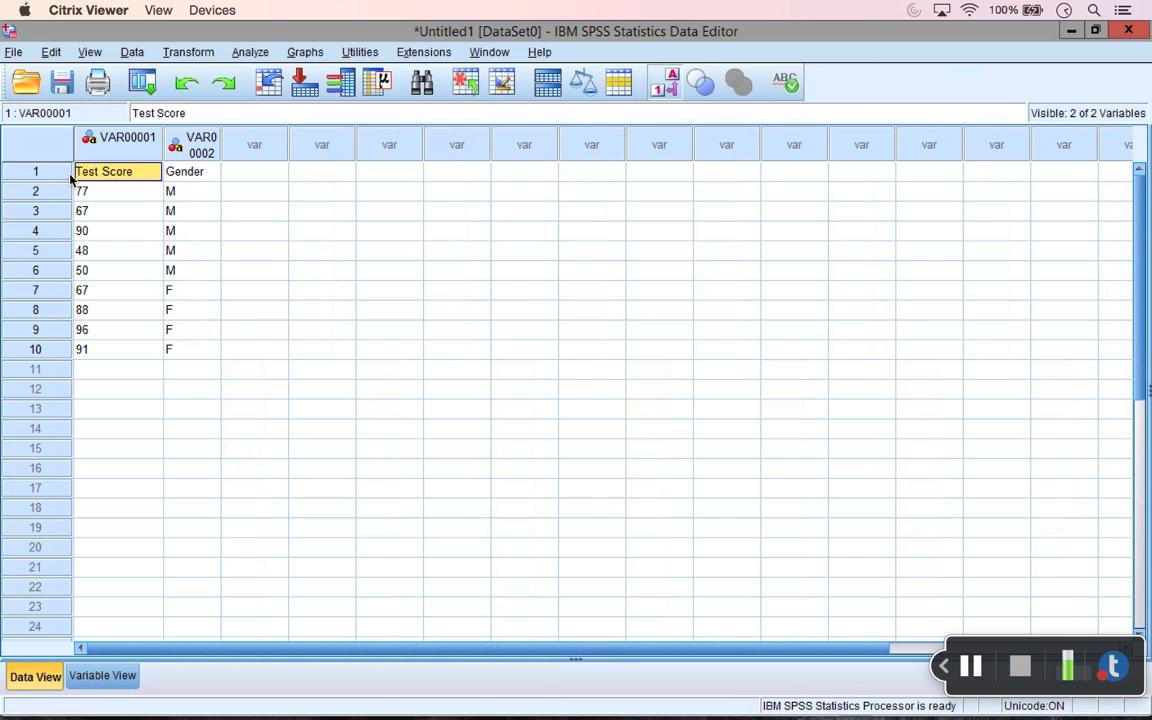
{"action": "left_click", "coordinate": [62, 178]}
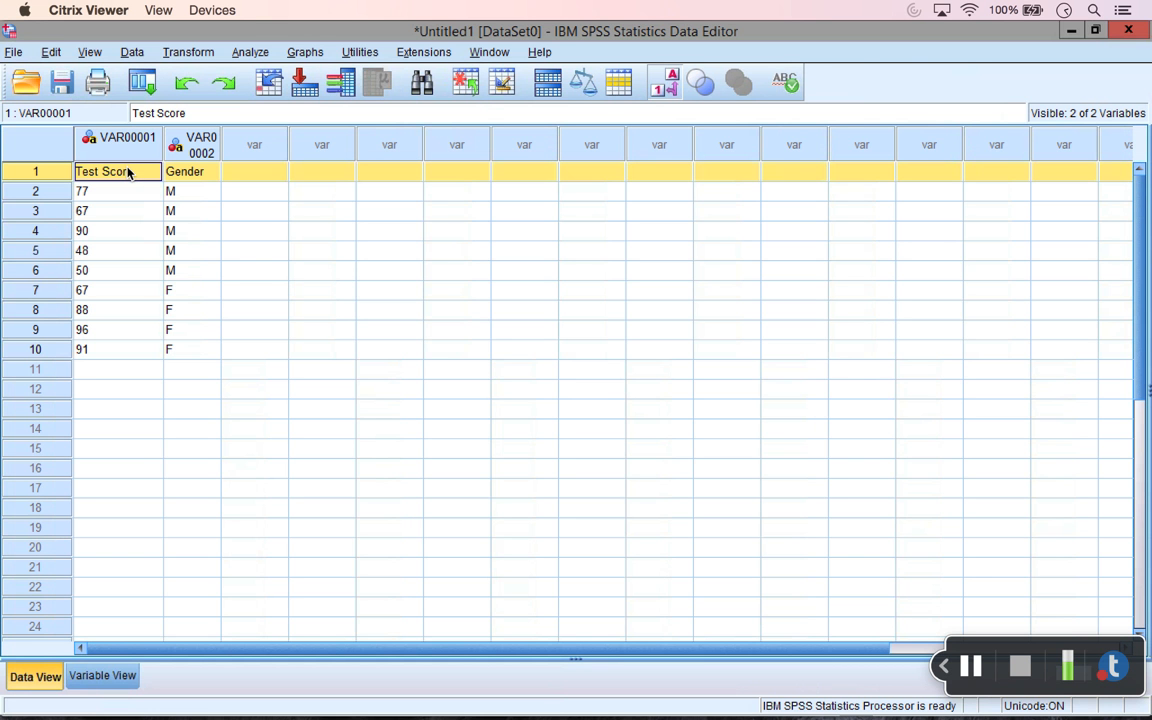
{"action": "right_click", "coordinate": [69, 178]}
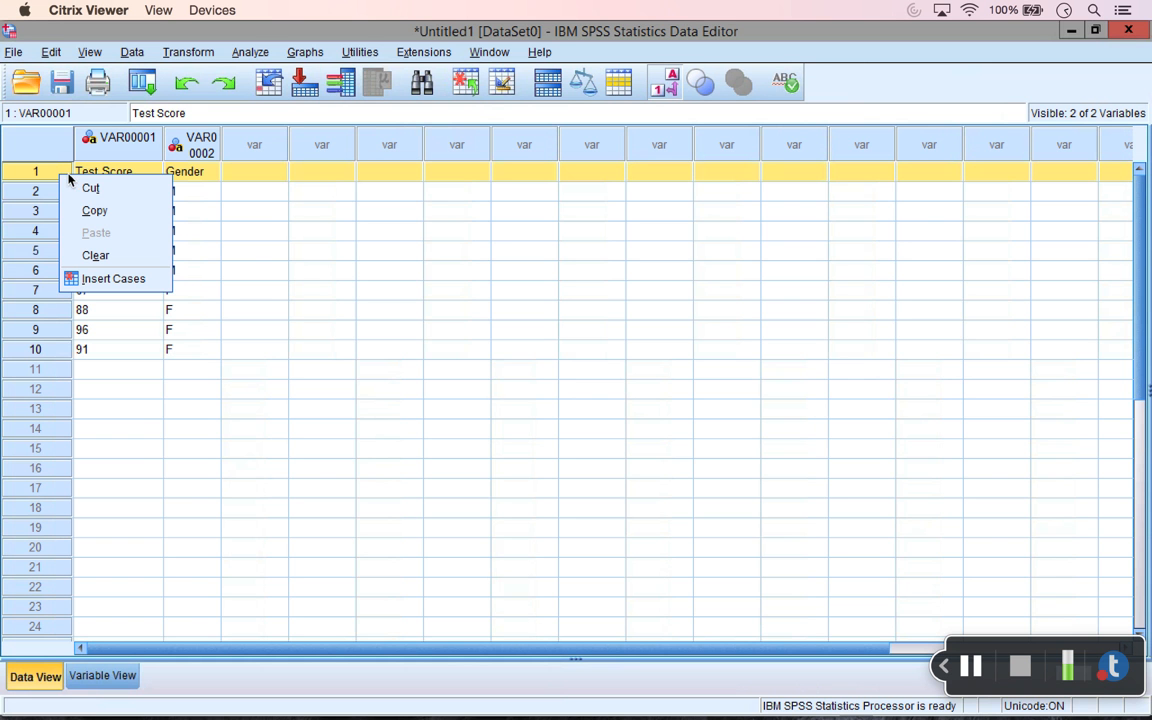
{"action": "left_click", "coordinate": [115, 257]}
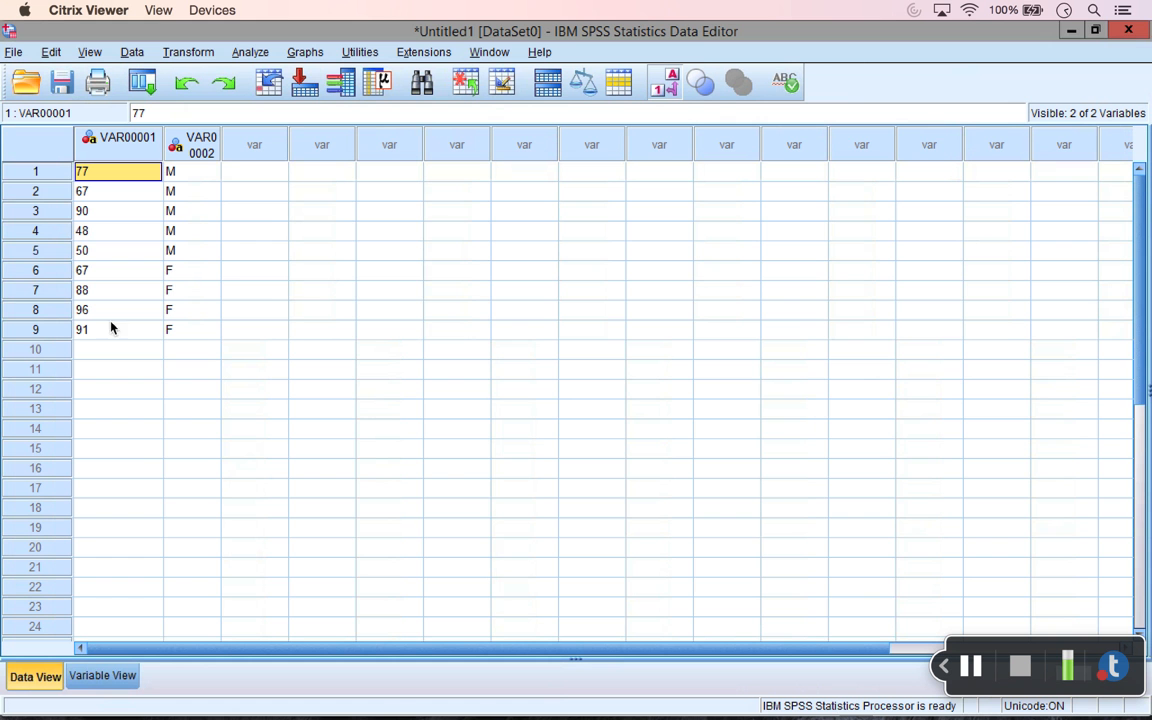
{"action": "left_click", "coordinate": [116, 674]}
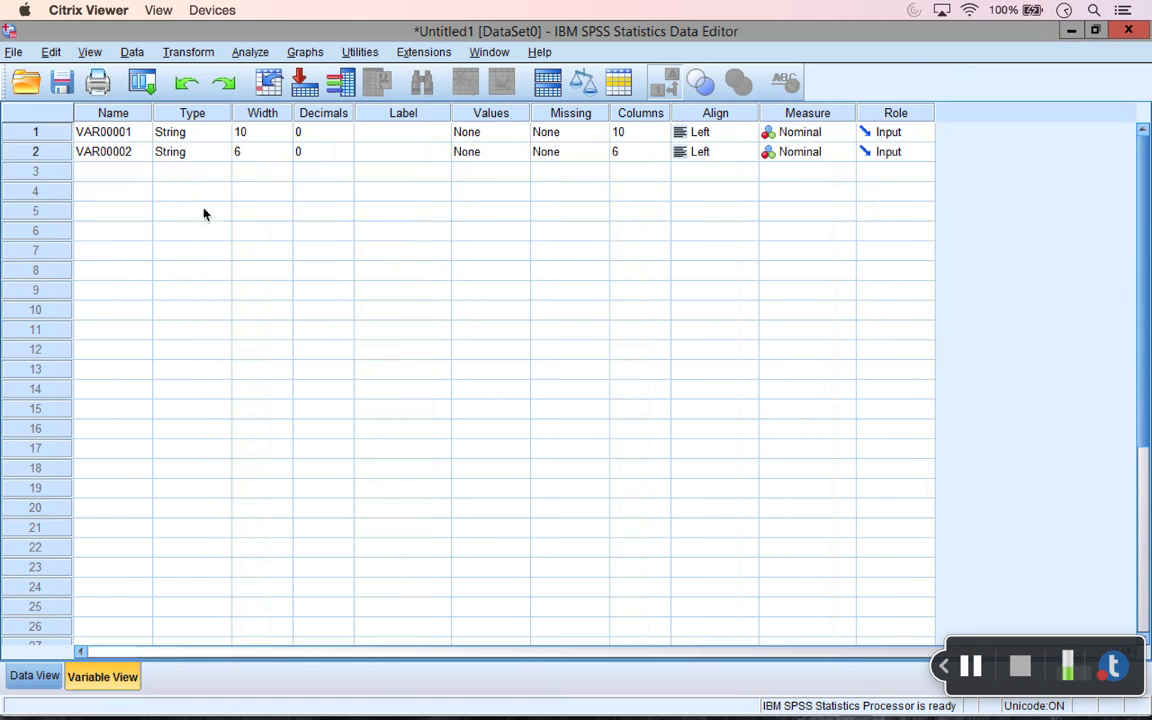
{"action": "left_click", "coordinate": [123, 134]}
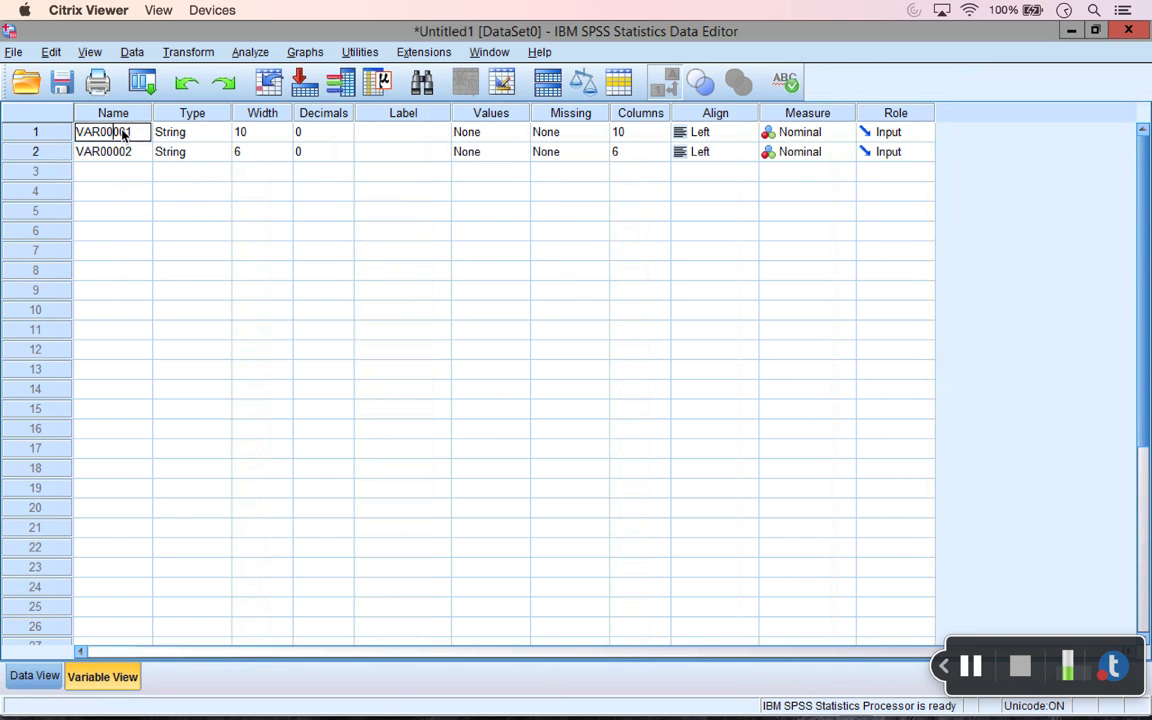
{"action": "double_click", "coordinate": [123, 134]}
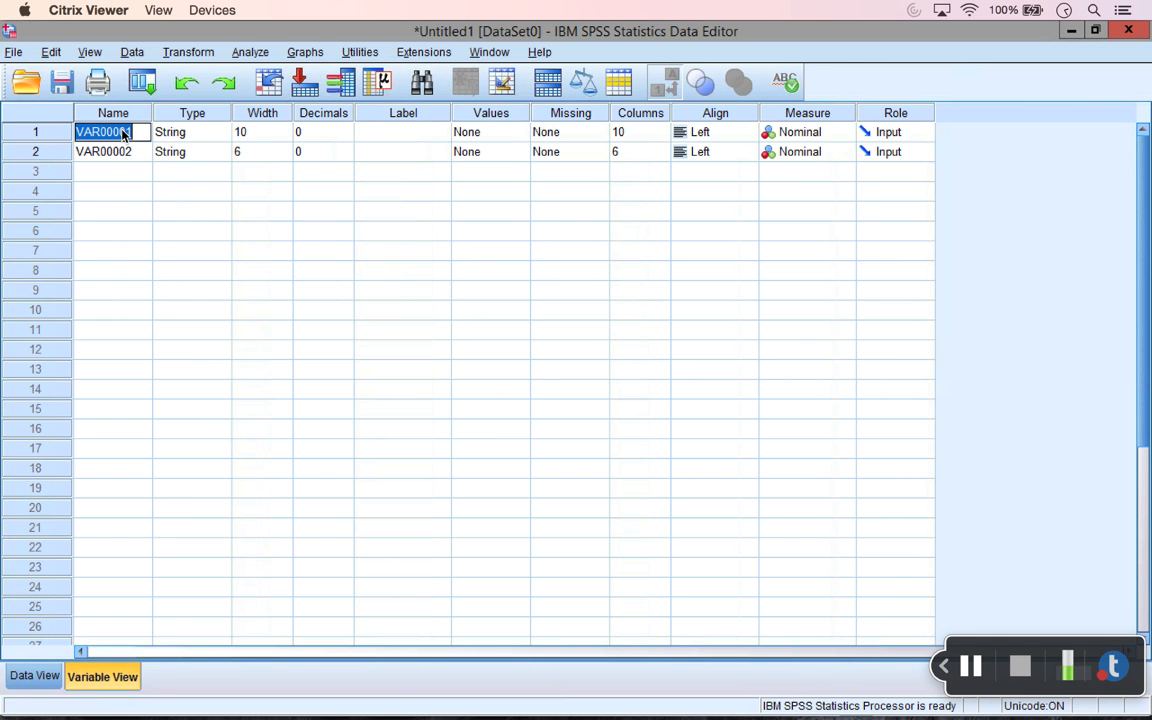
{"action": "type", "text": "Test"}
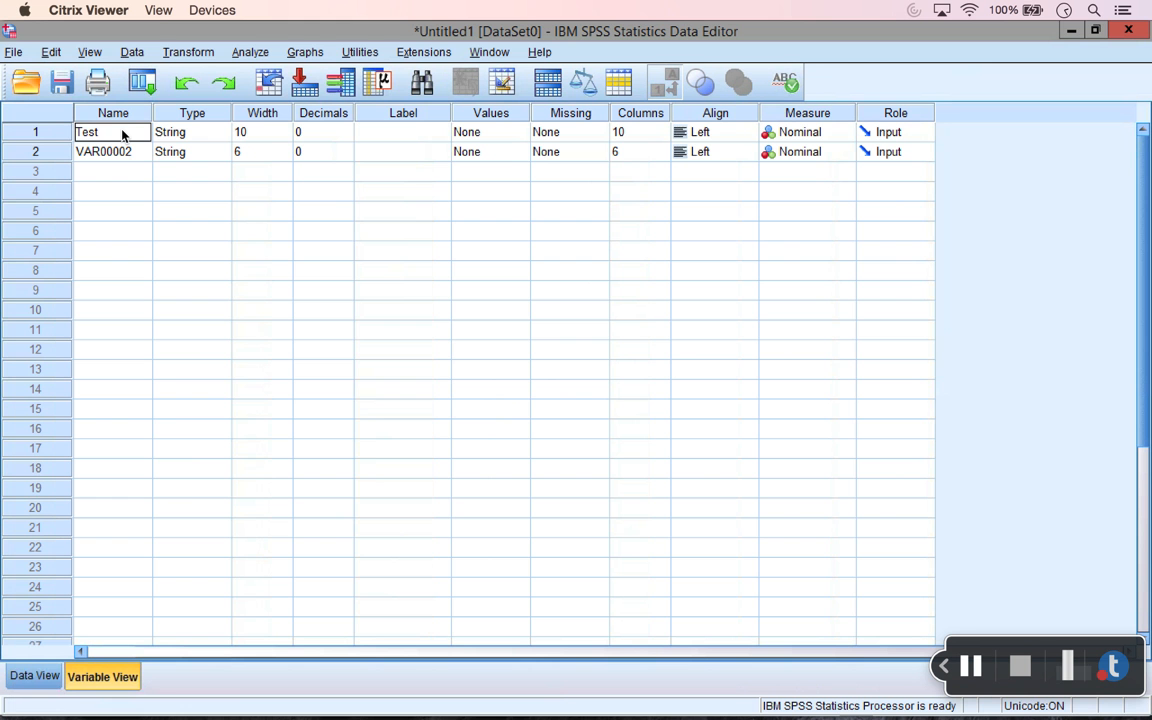
{"action": "key", "text": "Return"}
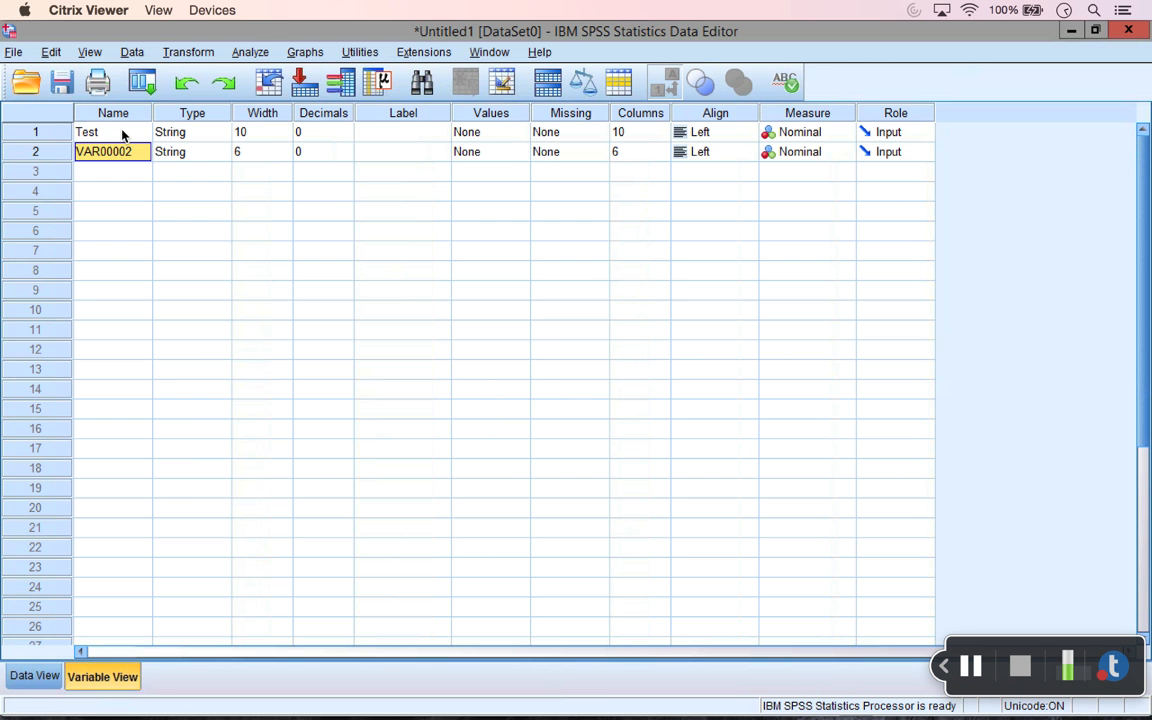
{"action": "type", "text": "Gender"}
{"action": "key", "text": "Return"}
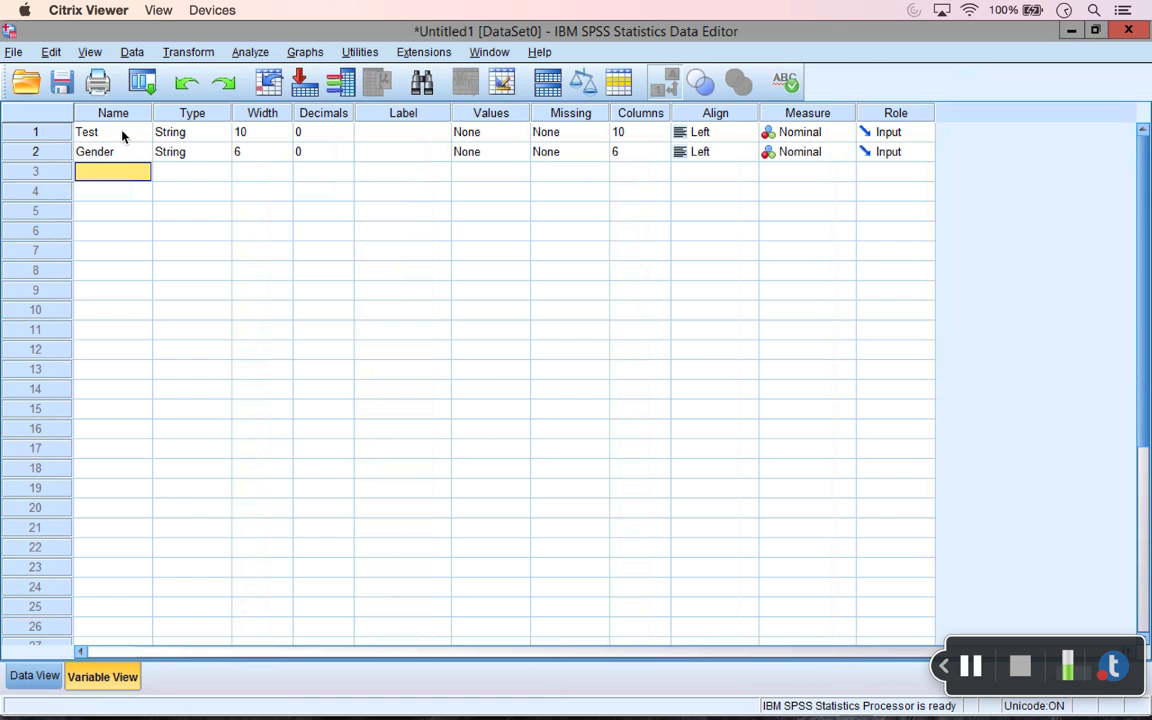
{"action": "left_click", "coordinate": [213, 114]}
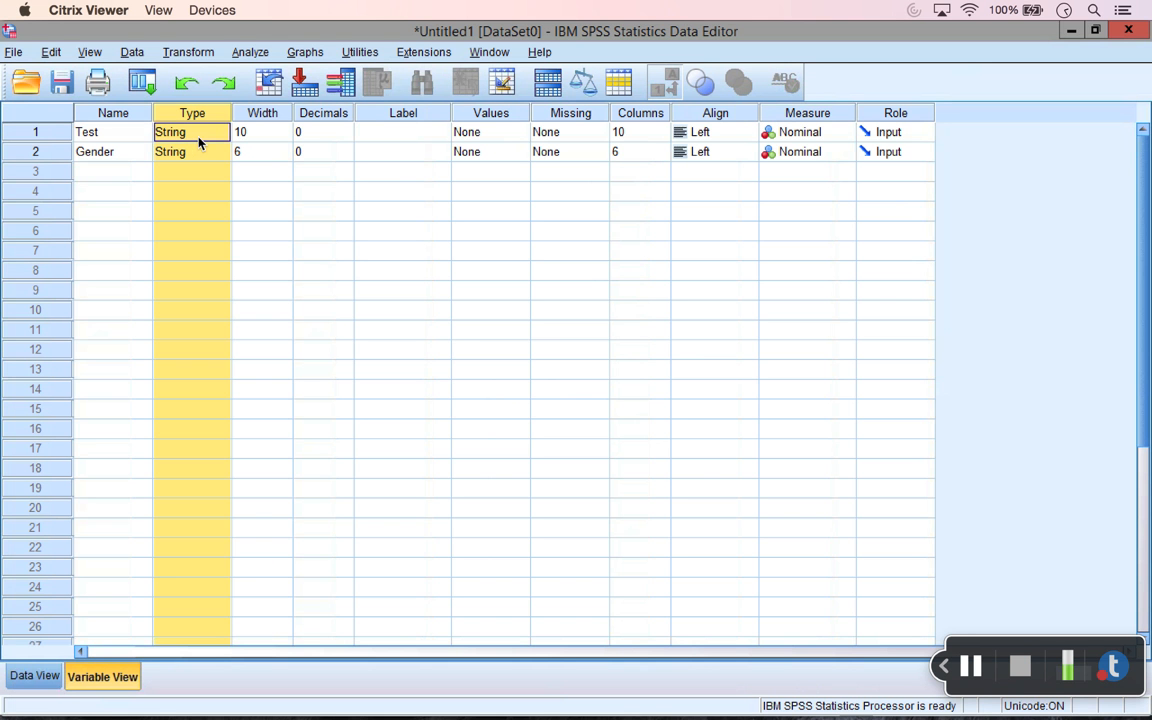
{"action": "left_click", "coordinate": [199, 135]}
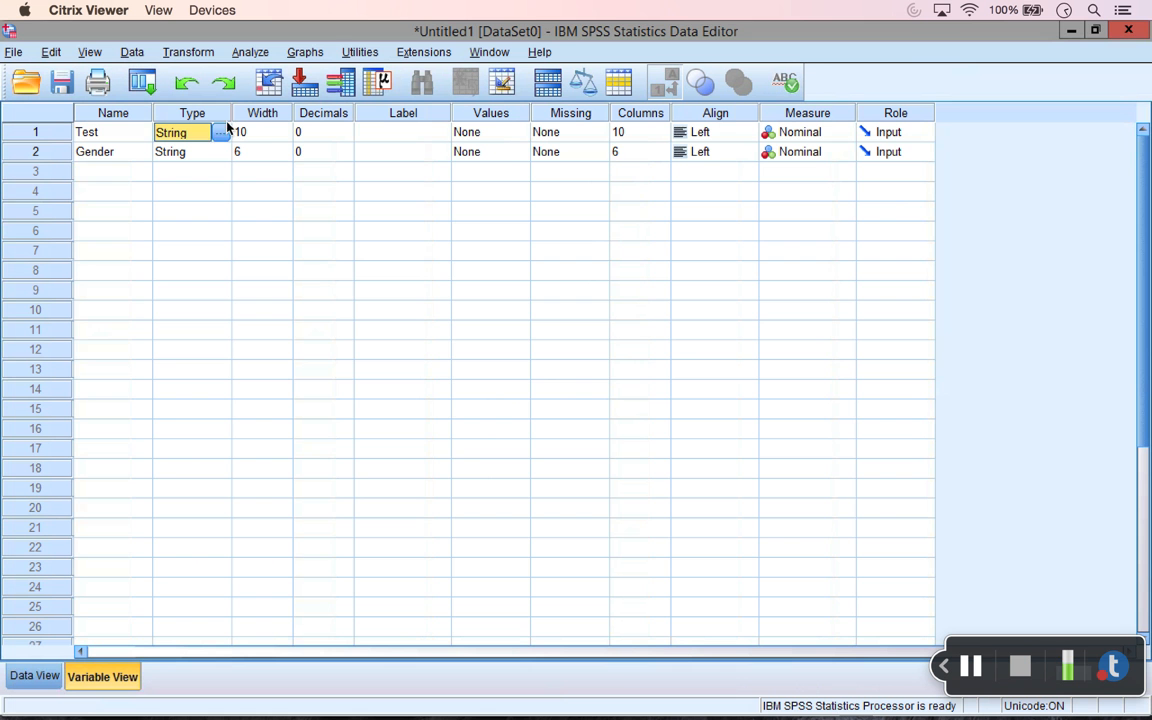
Step: Set the Test variable's type to Numeric in the Variable Type dialog
{"action": "left_click", "coordinate": [226, 133]}
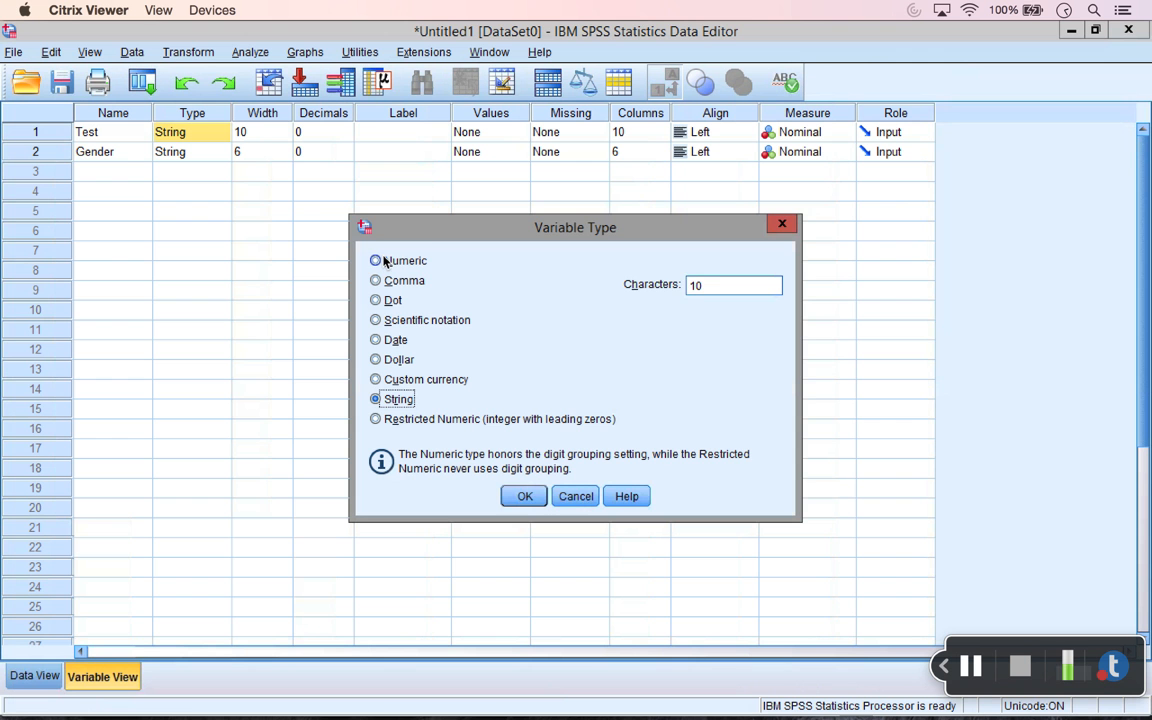
{"action": "left_click", "coordinate": [384, 260]}
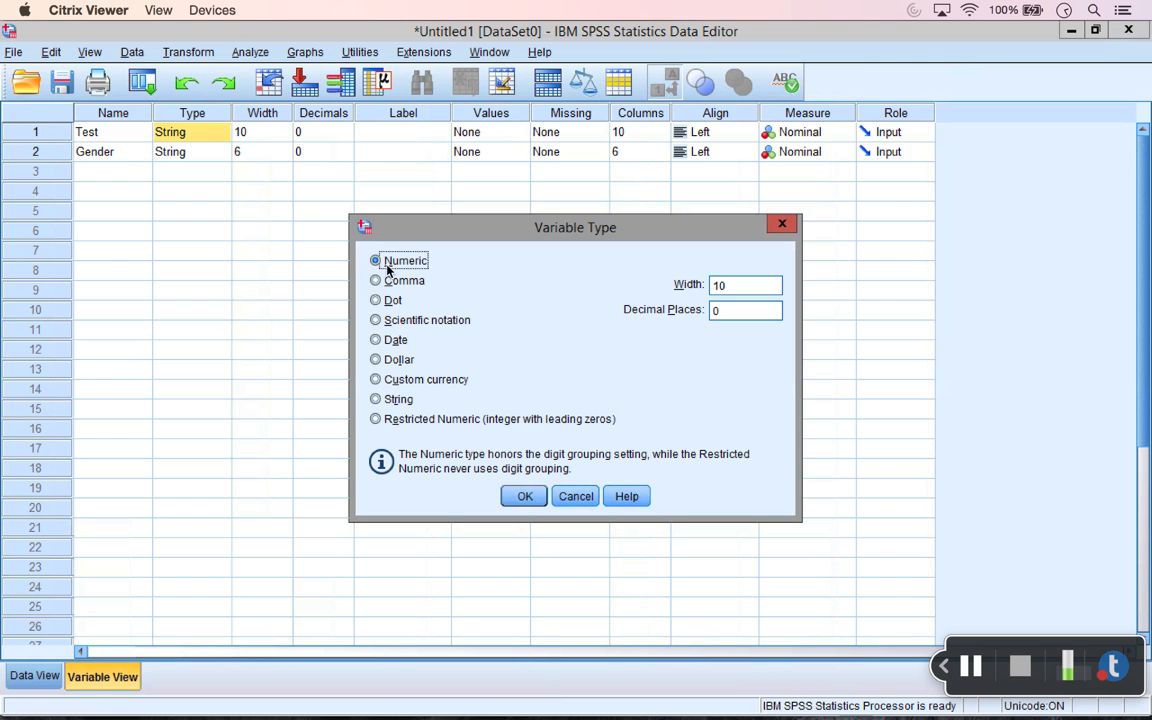
{"action": "left_click", "coordinate": [527, 496]}
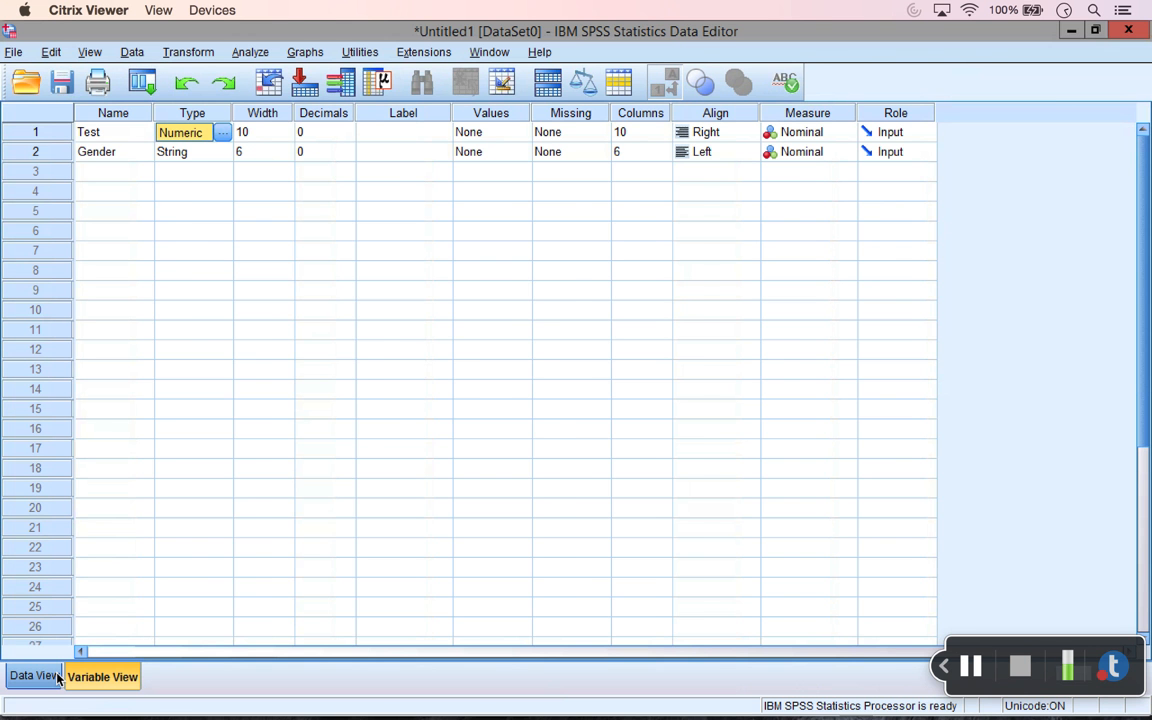
Step: In Data View, overwrite Gender rows 1–5 (the M entries) with 0
{"action": "left_click", "coordinate": [58, 678]}
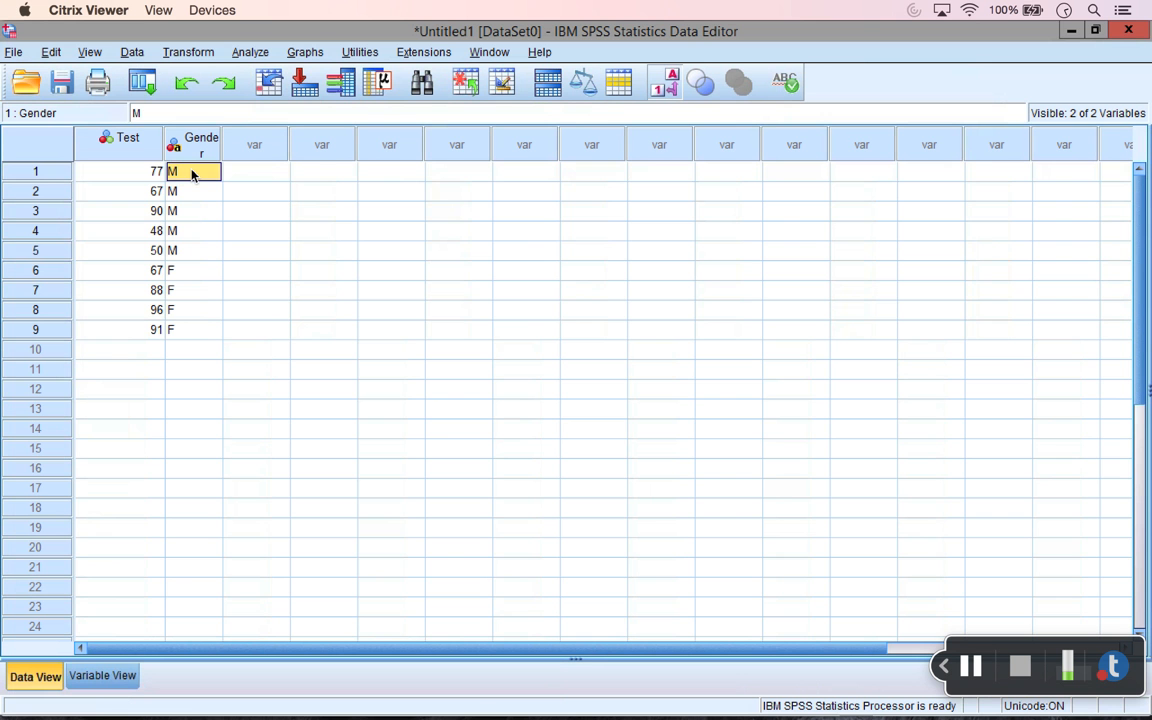
{"action": "type", "text": "0"}
{"action": "key", "text": "Return"}
{"action": "type", "text": "0"}
{"action": "key", "text": "Return"}
{"action": "type", "text": "0"}
{"action": "key", "text": "Return"}
{"action": "type", "text": "0"}
{"action": "key", "text": "Return"}
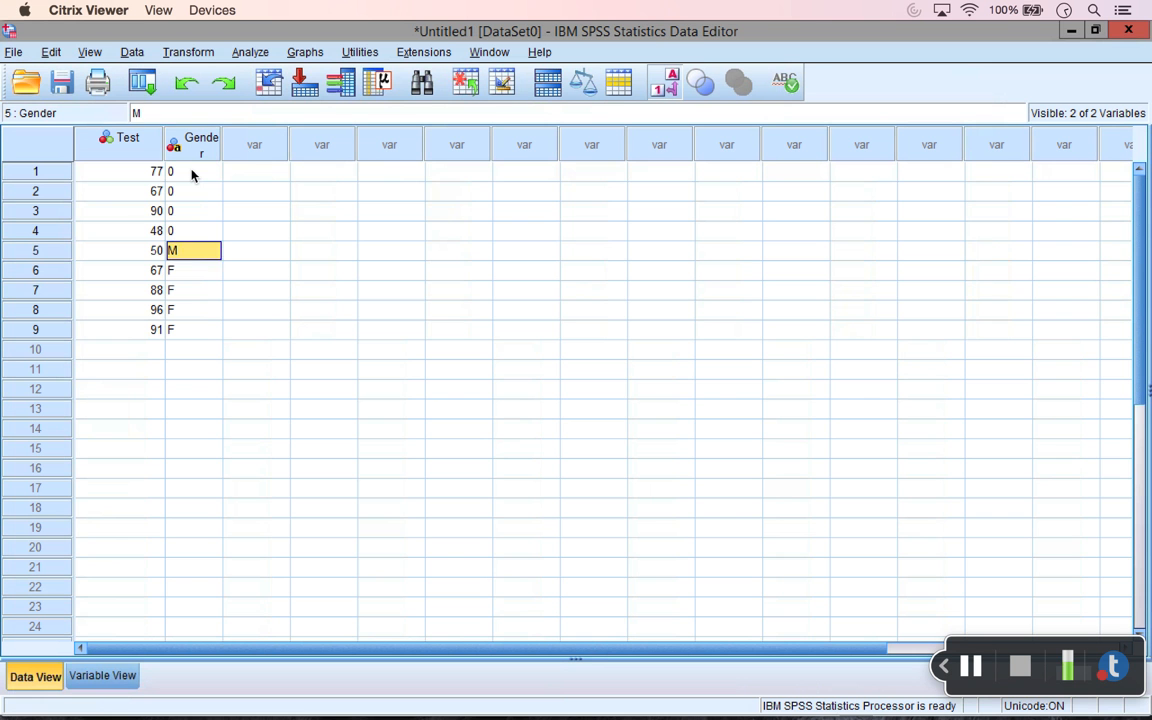
{"action": "type", "text": "0"}
{"action": "key", "text": "Return"}
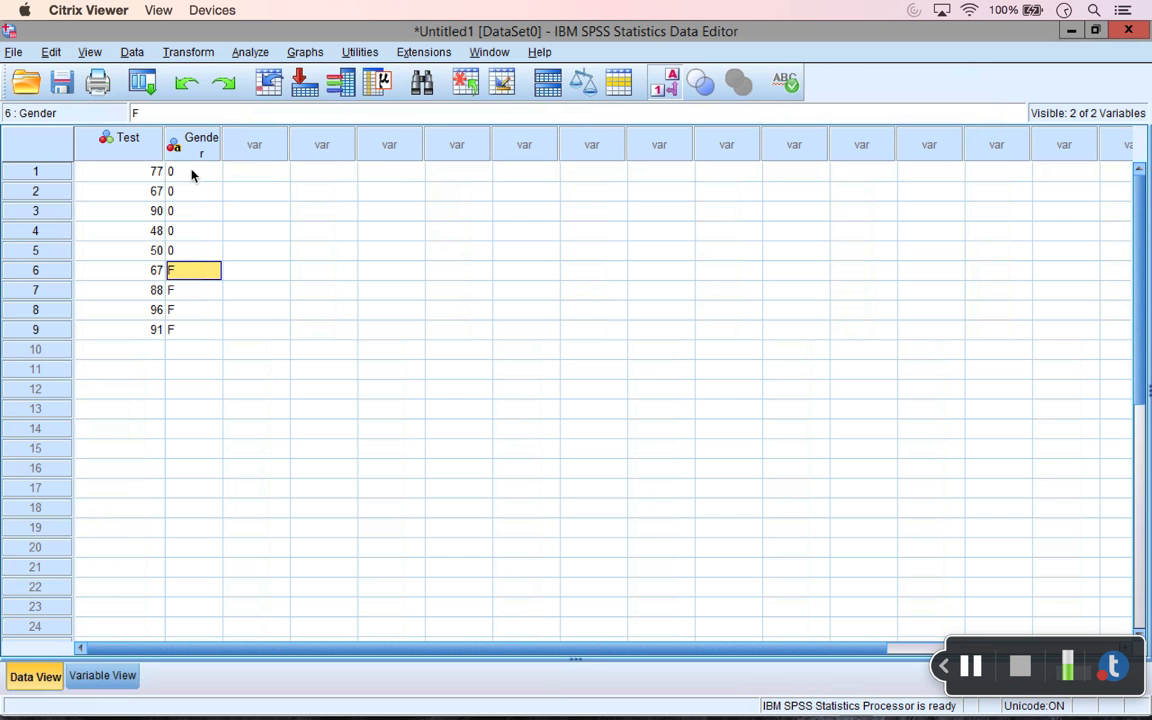
Step: Overwrite Gender rows 6–9 (the F entries) with 1
{"action": "type", "text": "1"}
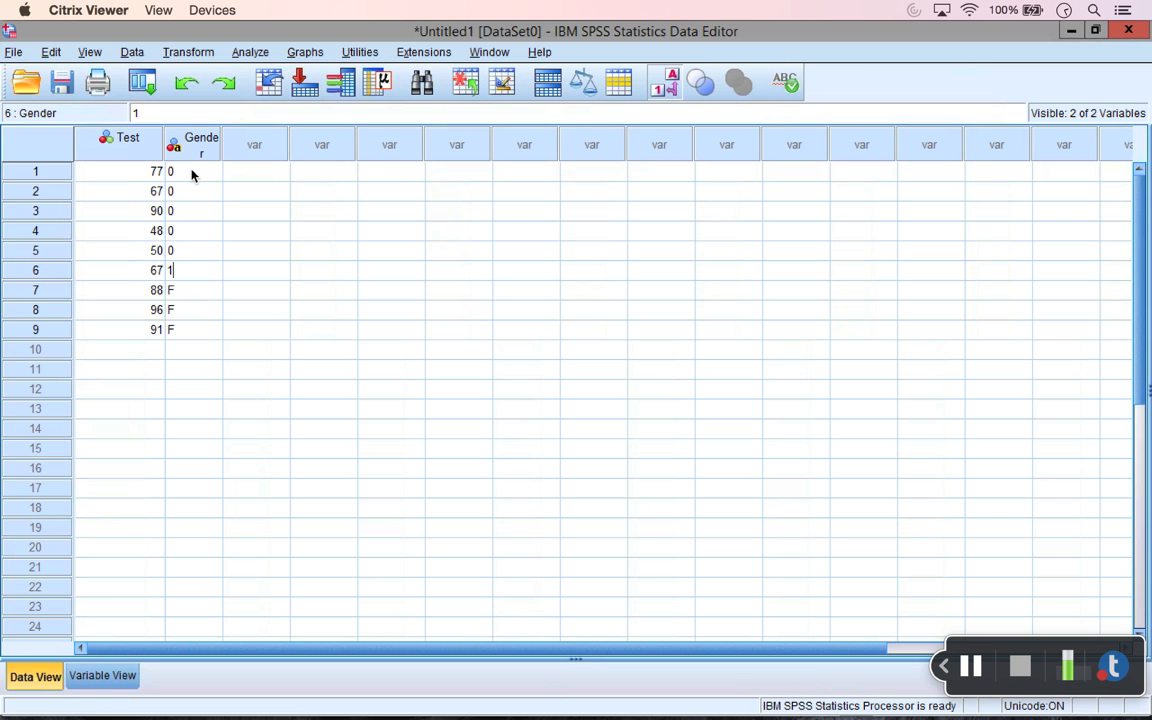
{"action": "key", "text": "Return"}
{"action": "type", "text": "1"}
{"action": "key", "text": "Return"}
{"action": "type", "text": "1"}
{"action": "key", "text": "Return"}
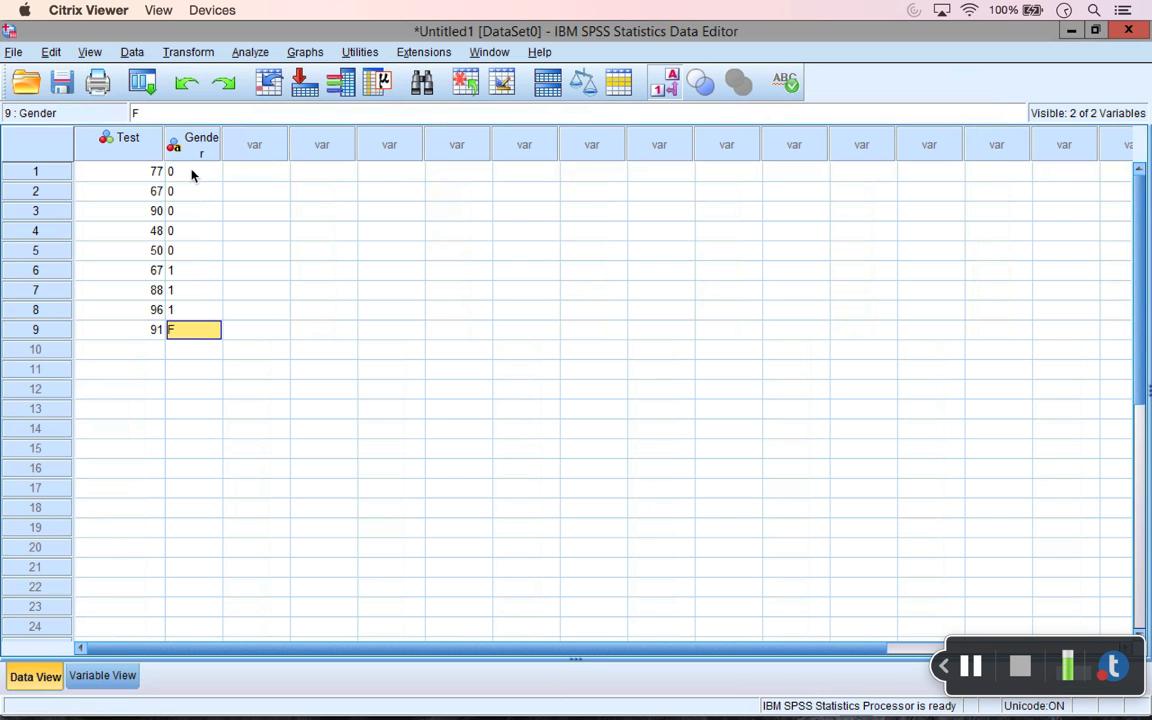
{"action": "type", "text": "1"}
{"action": "key", "text": "Return"}
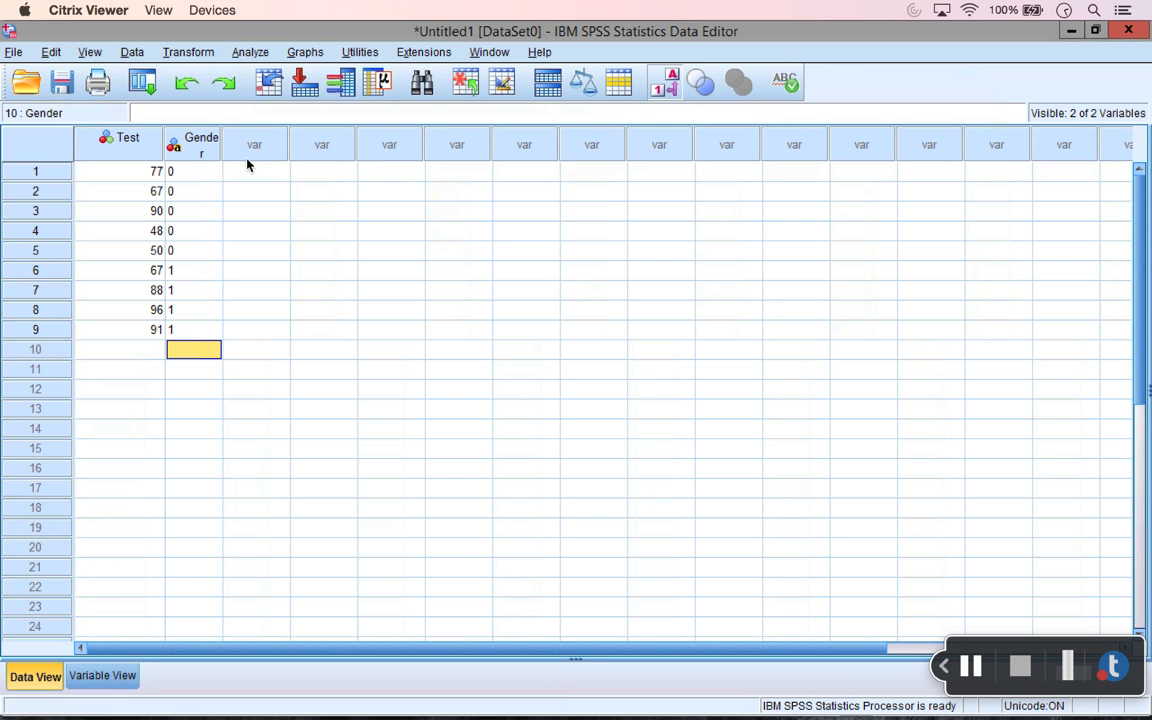
Step: In Variable View, change Gender's type from String to Numeric
{"action": "left_click", "coordinate": [103, 676]}
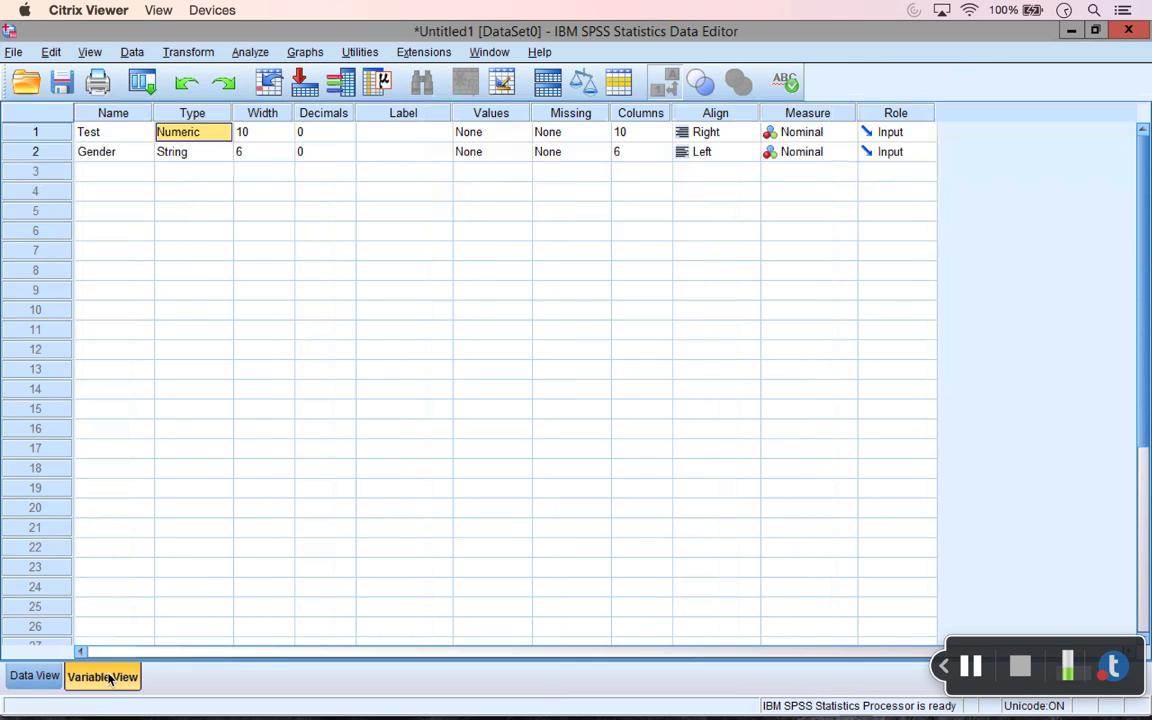
{"action": "left_click", "coordinate": [230, 153]}
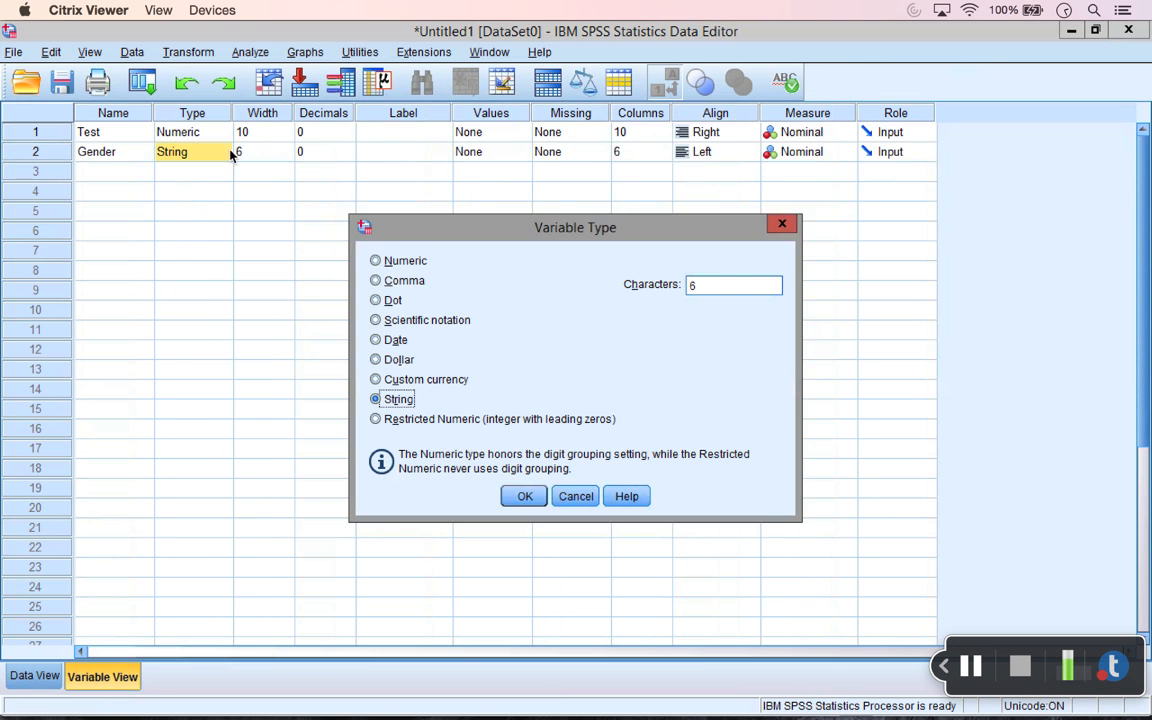
{"action": "left_click", "coordinate": [406, 263]}
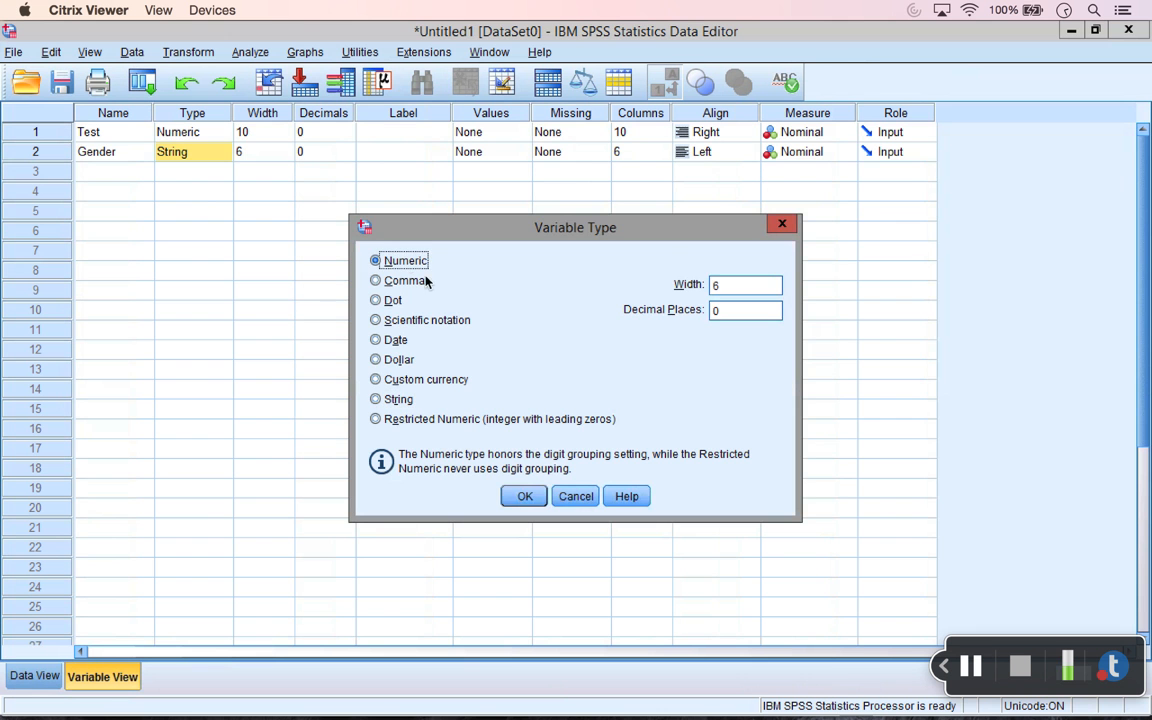
{"action": "left_click", "coordinate": [524, 496]}
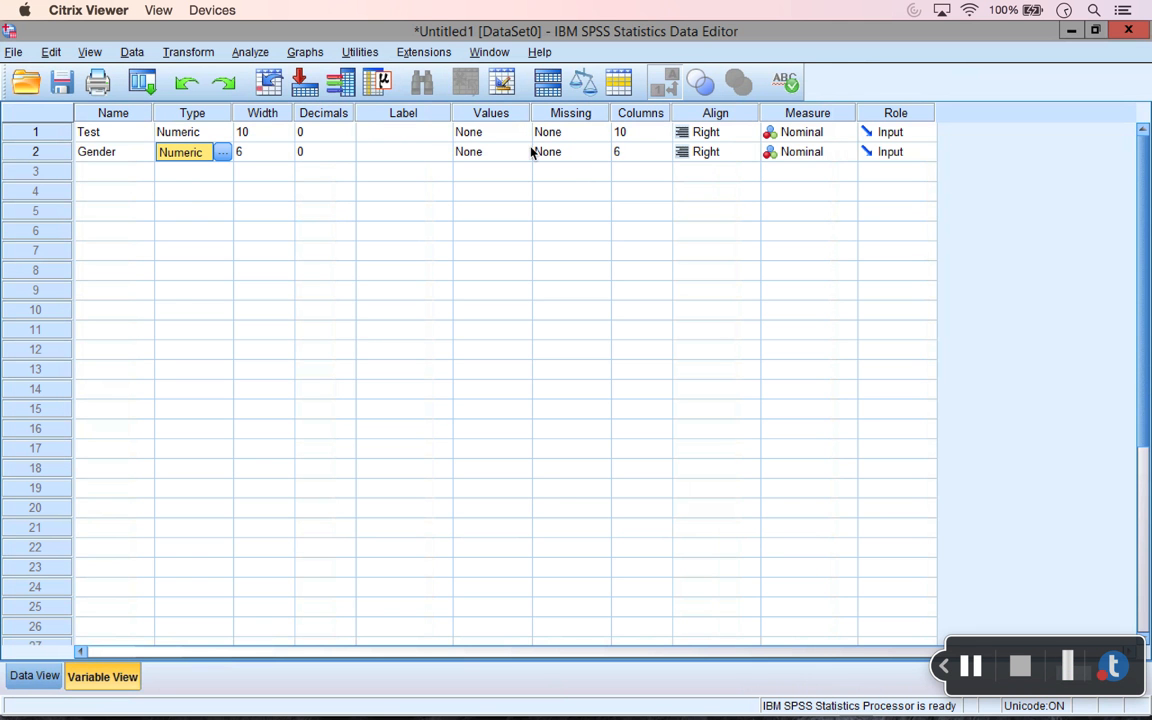
{"action": "left_click", "coordinate": [818, 114]}
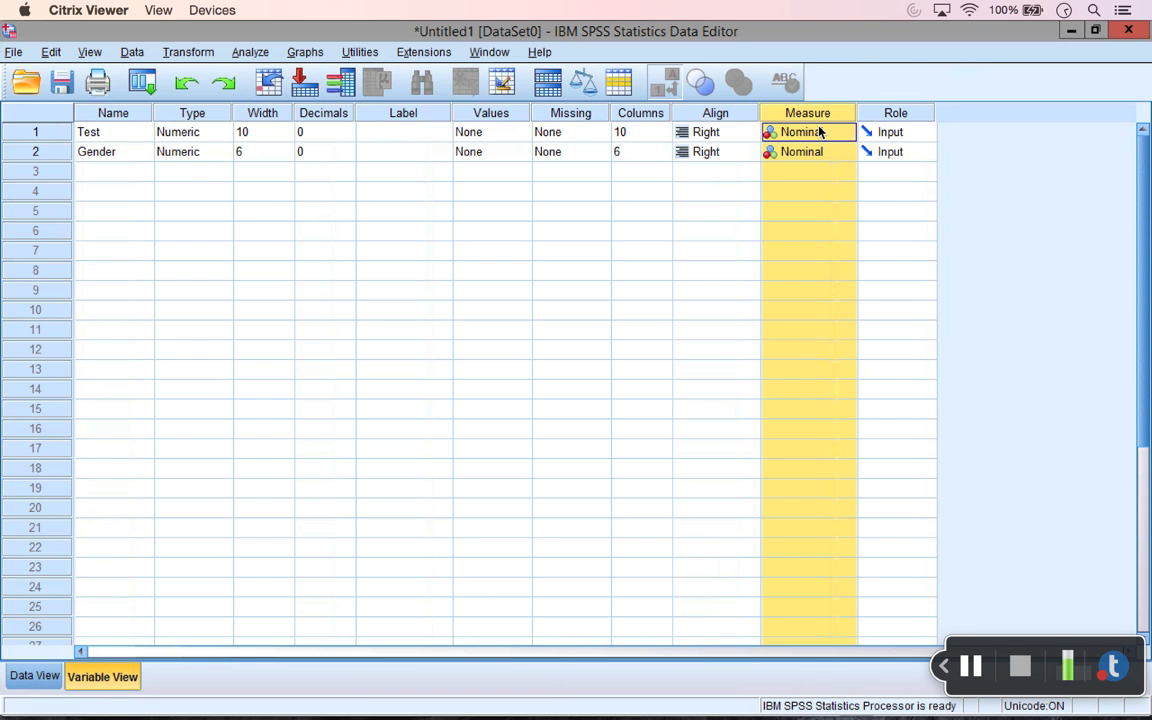
Step: Choose Scale as the Test variable's measurement level from its Measure dropdown
{"action": "left_click", "coordinate": [818, 133]}
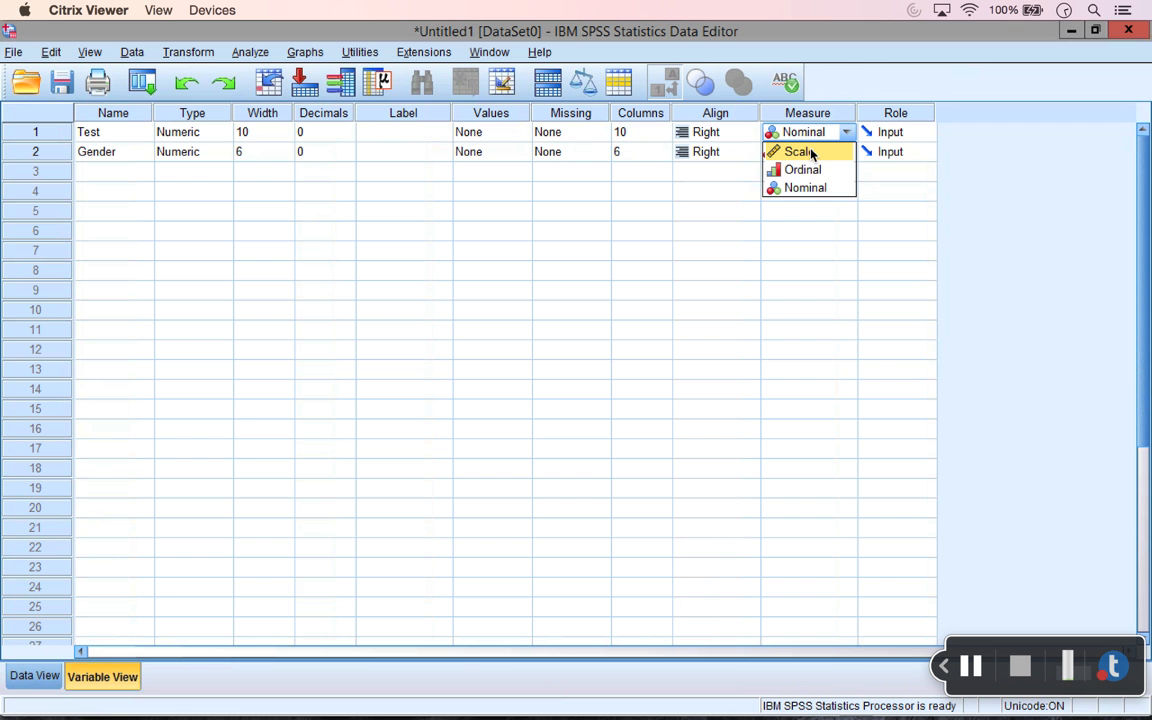
{"action": "left_click", "coordinate": [811, 152]}
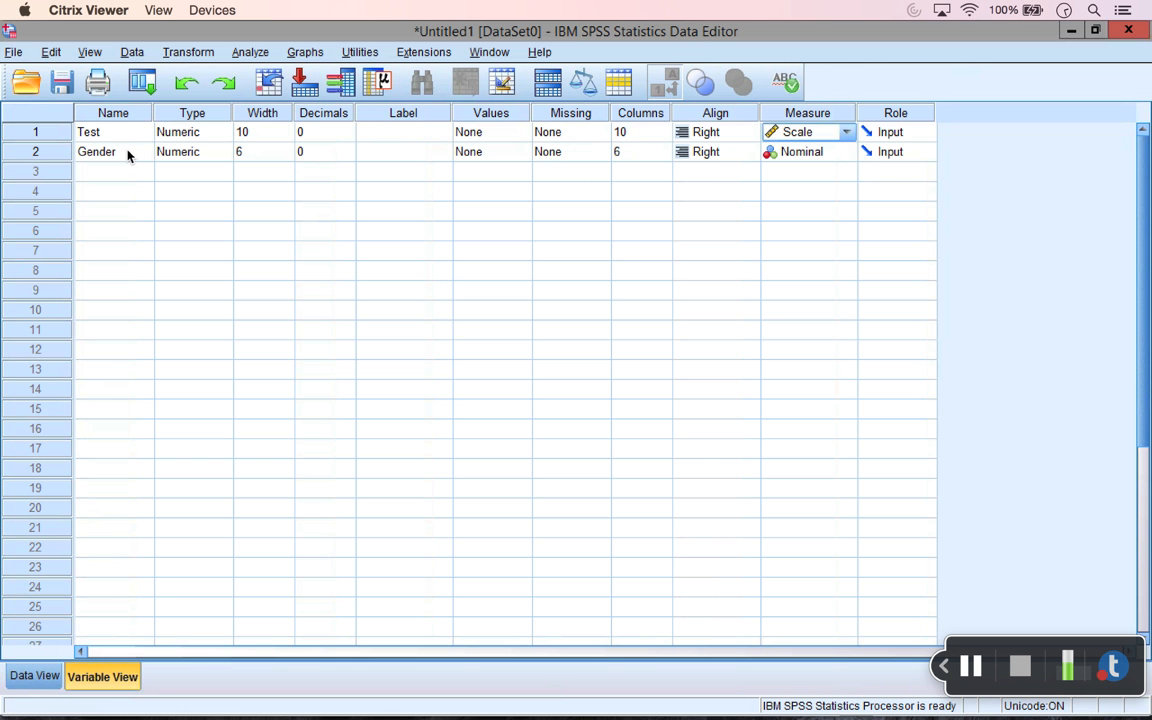
{"action": "left_click", "coordinate": [59, 149]}
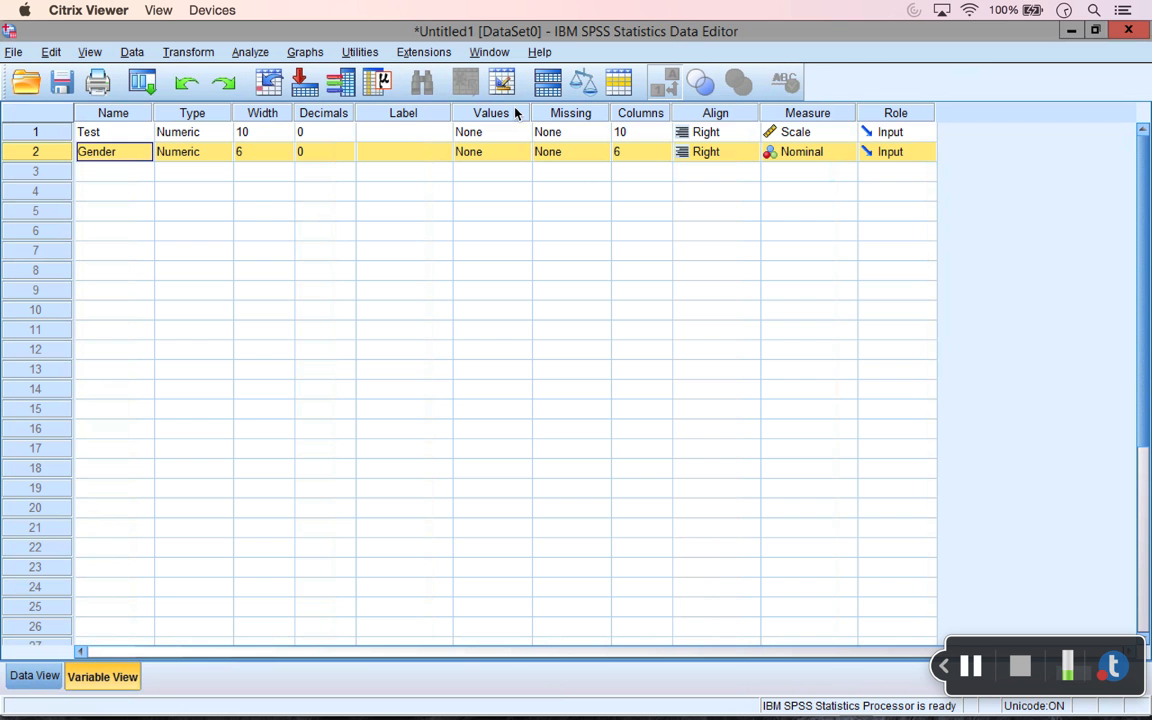
{"action": "left_click", "coordinate": [496, 152]}
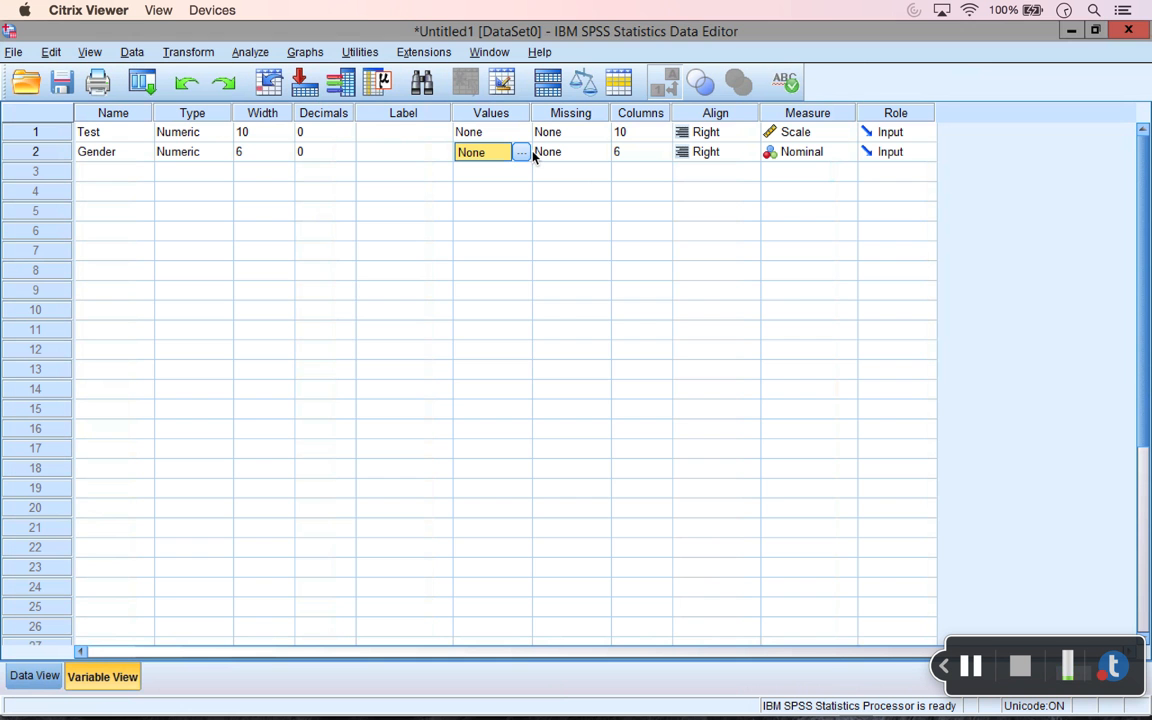
Step: In Gender's Value Labels dialog, add the label 0 = Male
{"action": "left_click", "coordinate": [524, 152]}
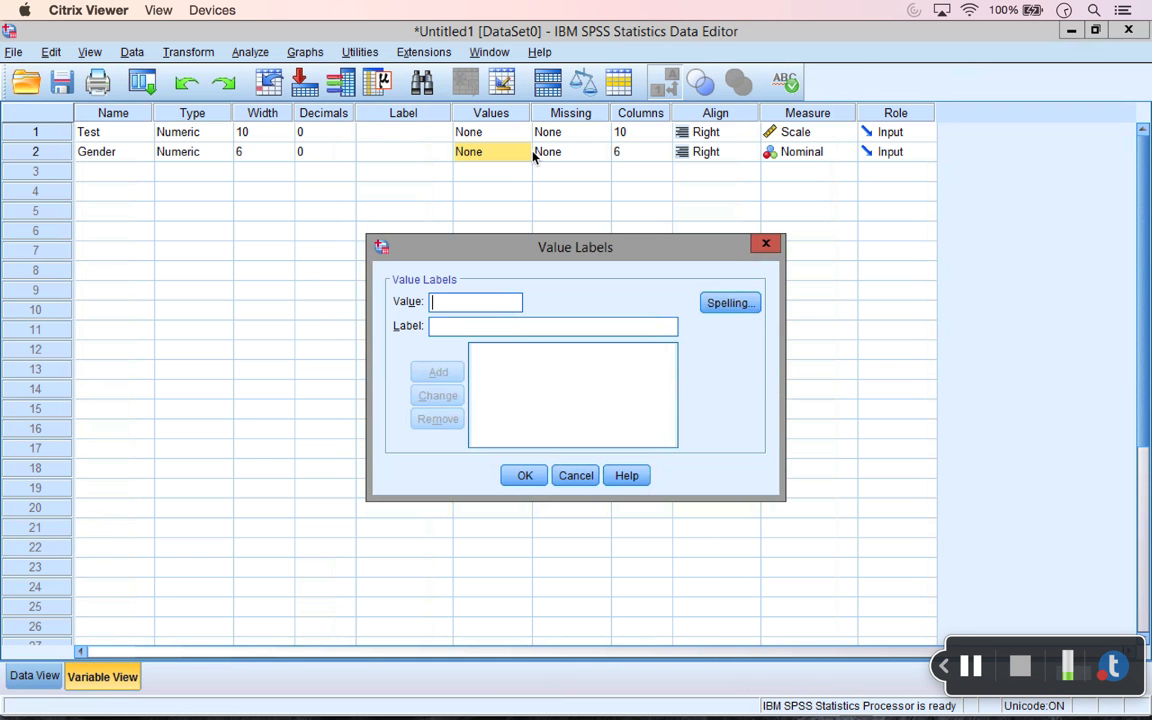
{"action": "type", "text": "0"}
{"action": "key", "text": "Tab"}
{"action": "type", "text": "Male"}
{"action": "key", "text": "Return"}
Step: Add the label 1 = Female and confirm both Gender value labels
{"action": "left_click", "coordinate": [492, 303]}
{"action": "type", "text": "1"}
{"action": "key", "text": "Tab"}
{"action": "type", "text": "Female"}
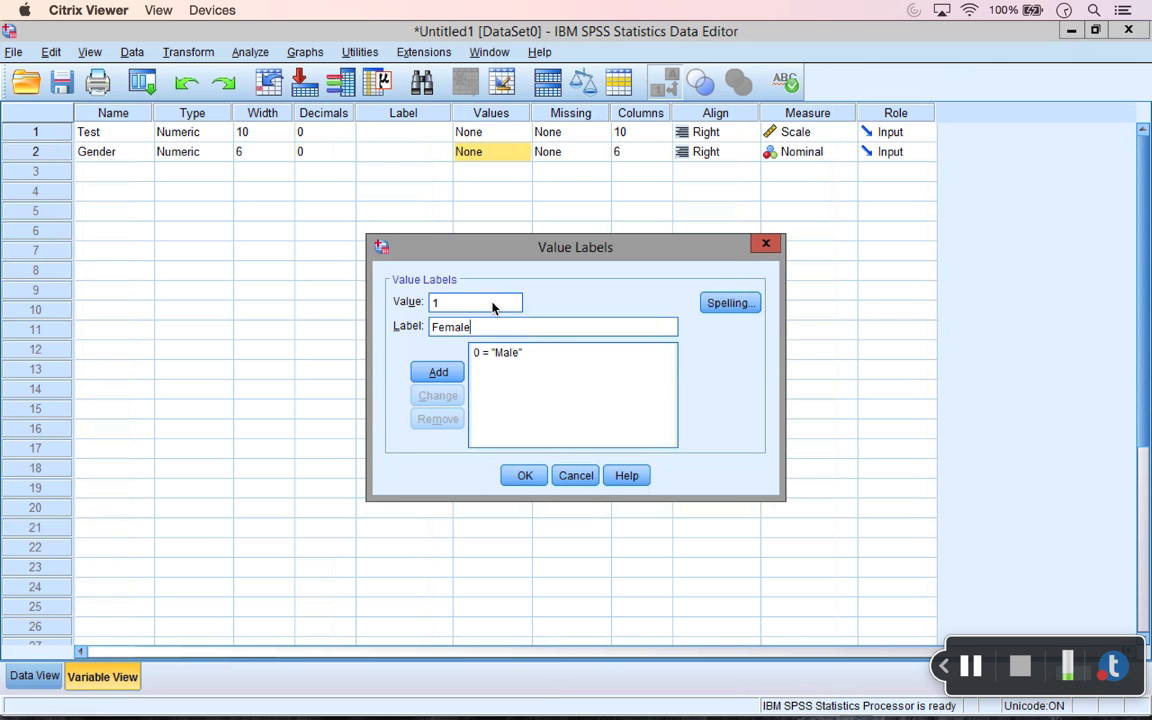
{"action": "left_click", "coordinate": [477, 306]}
{"action": "left_click", "coordinate": [491, 329]}
{"action": "left_click", "coordinate": [446, 373]}
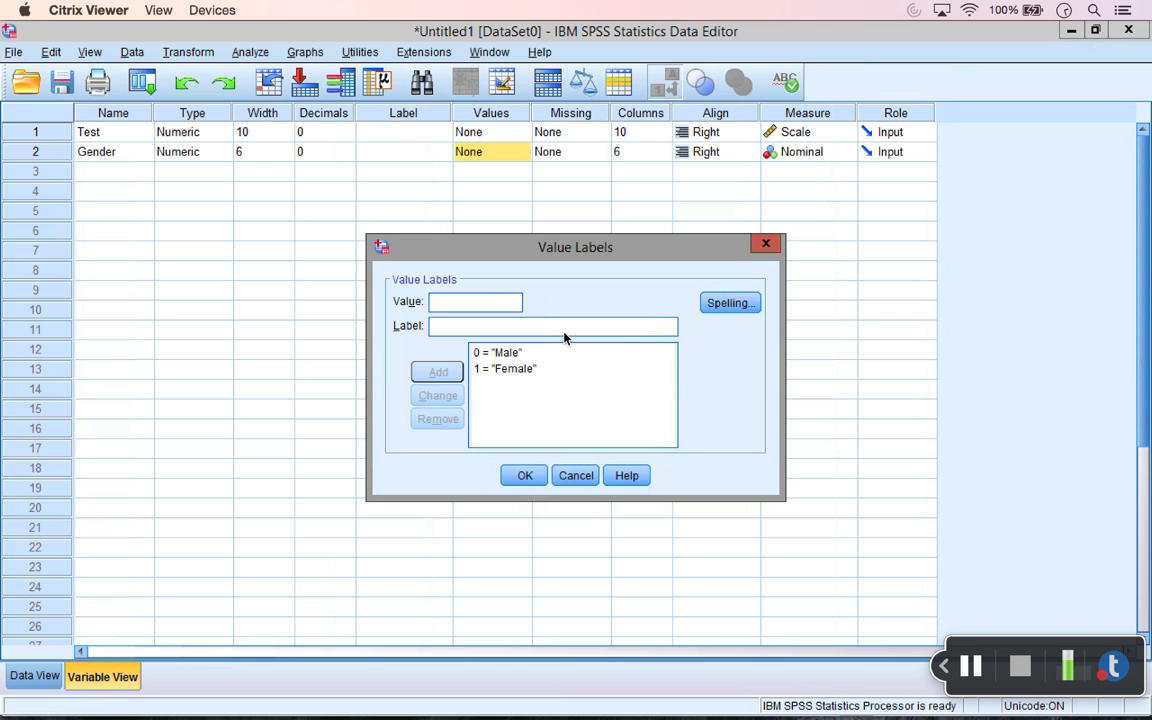
{"action": "left_click", "coordinate": [530, 477]}
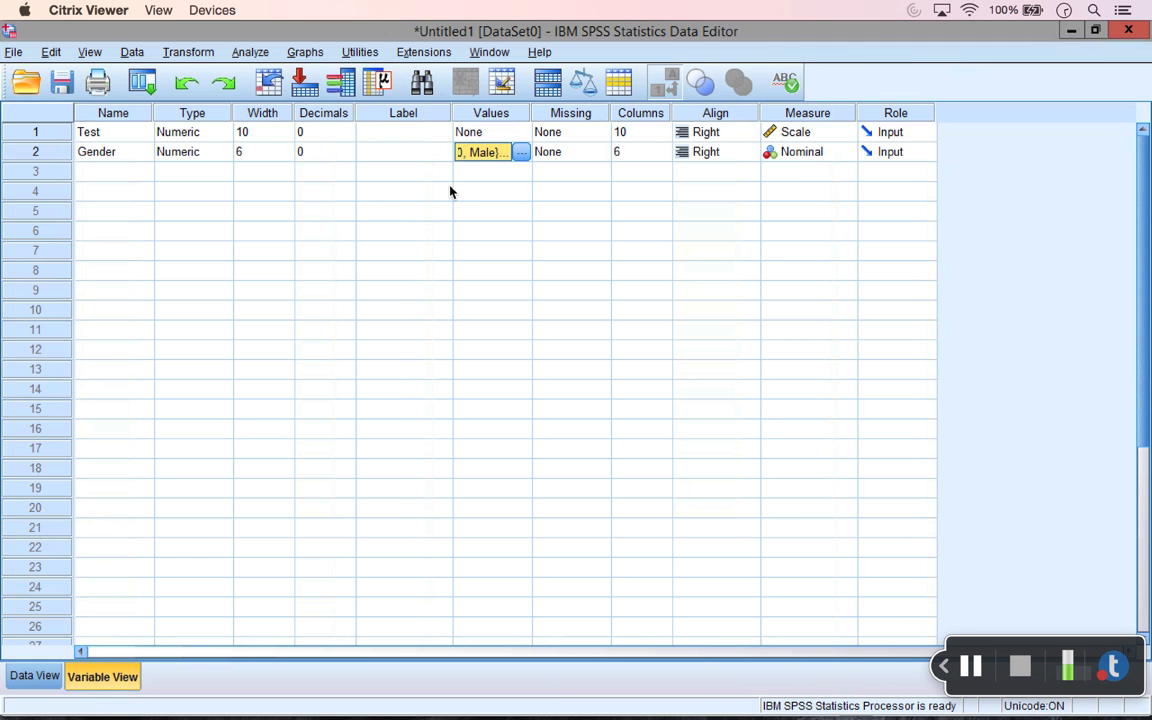
{"action": "left_click", "coordinate": [422, 152]}
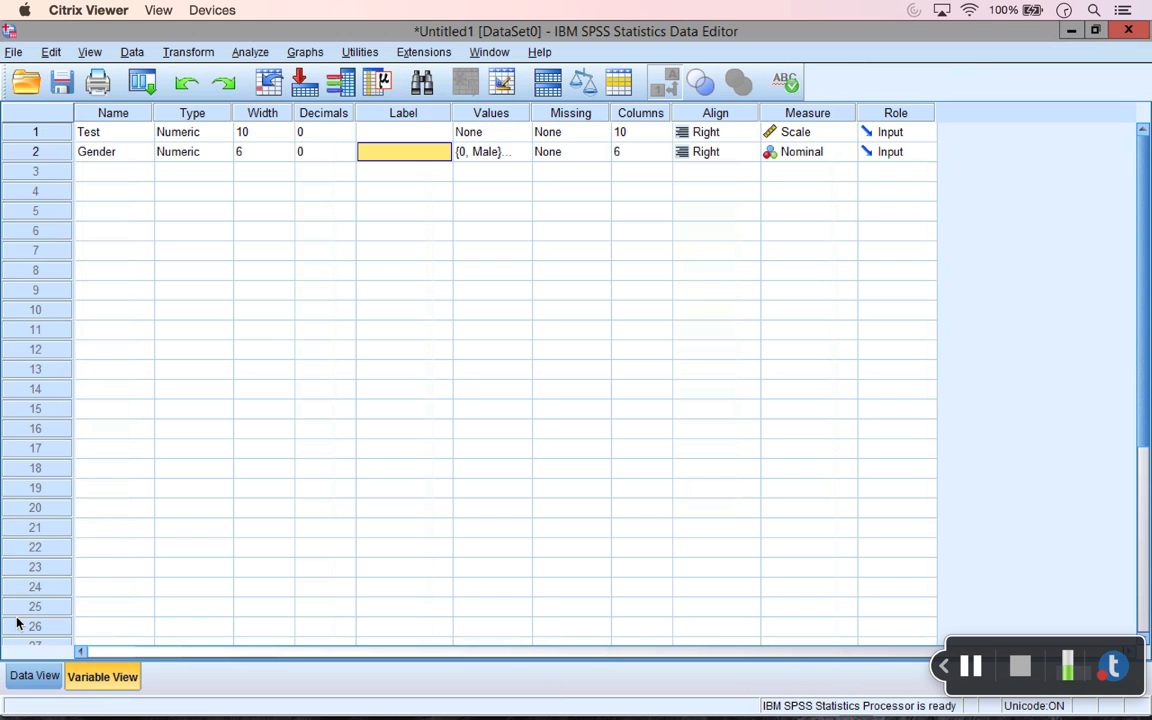
Step: Switch to Data View to see Gender shown as Male for cases 1–5 and Female for 6–9
{"action": "left_click", "coordinate": [38, 676]}
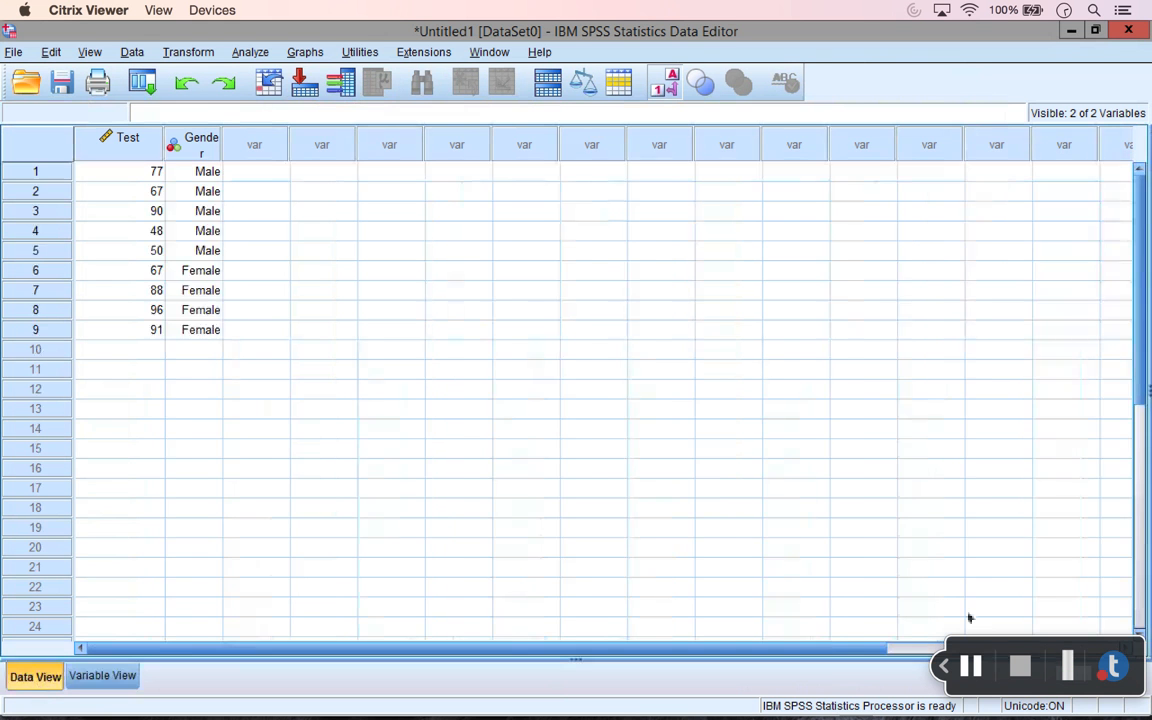